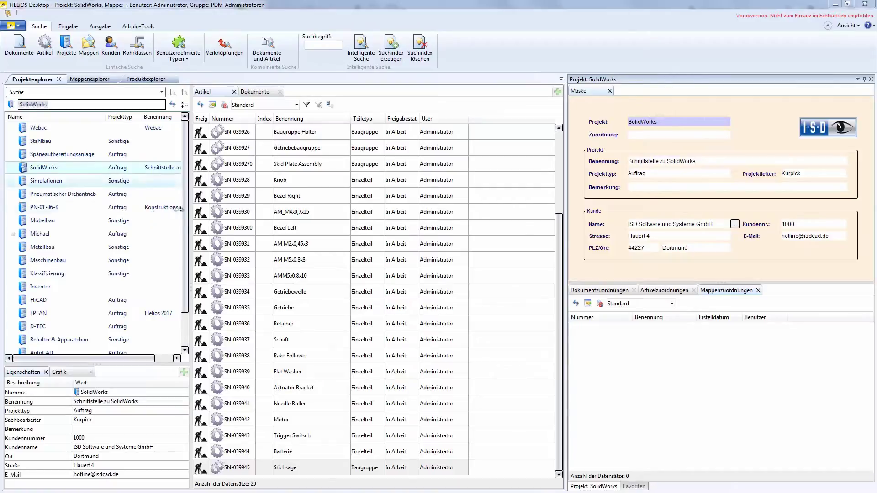
# Look through the full list of documents assigned to the SolidWorks project
pyautogui.click(257, 93)
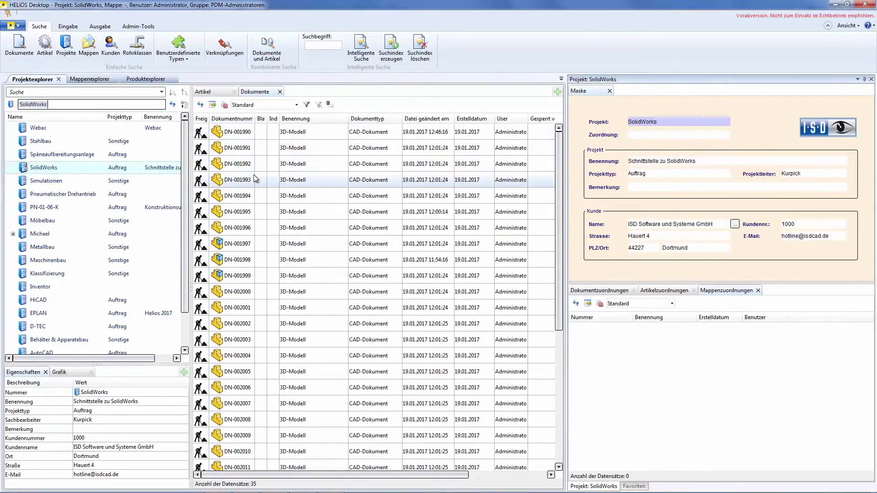
pyautogui.scroll(-5, 271, 284)
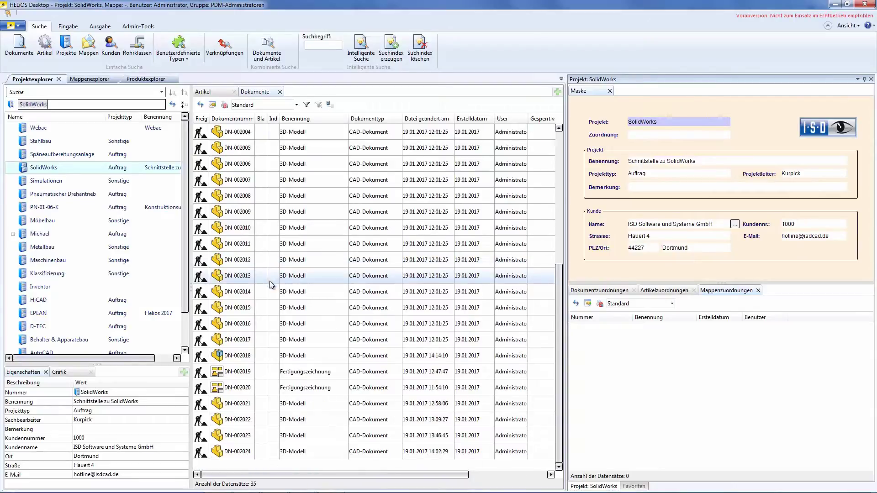
pyautogui.scroll(5, 271, 286)
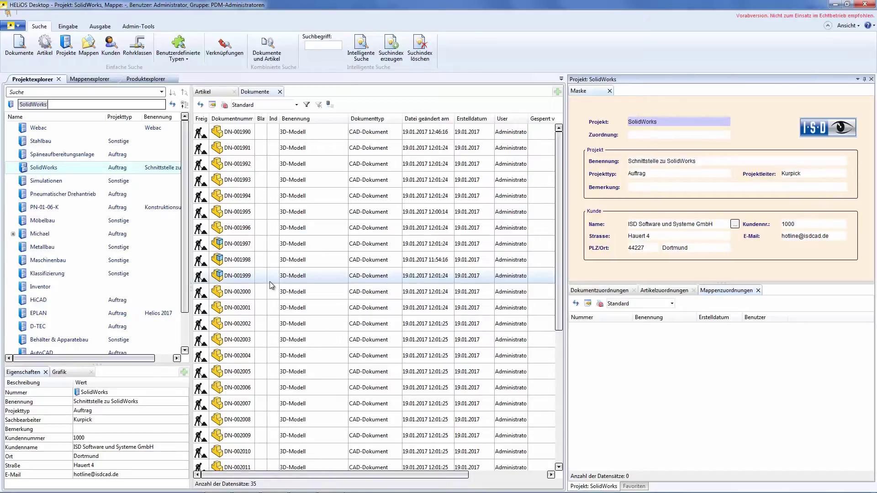
# Return to the project's articles and inspect the 3D preview of the Sägeblatt article, enlarging and rotating the model
pyautogui.click(211, 96)
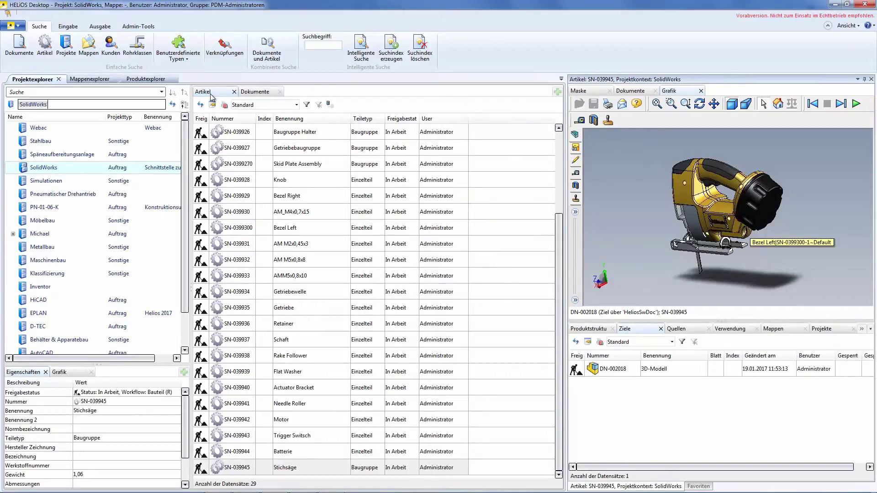
pyautogui.click(266, 232)
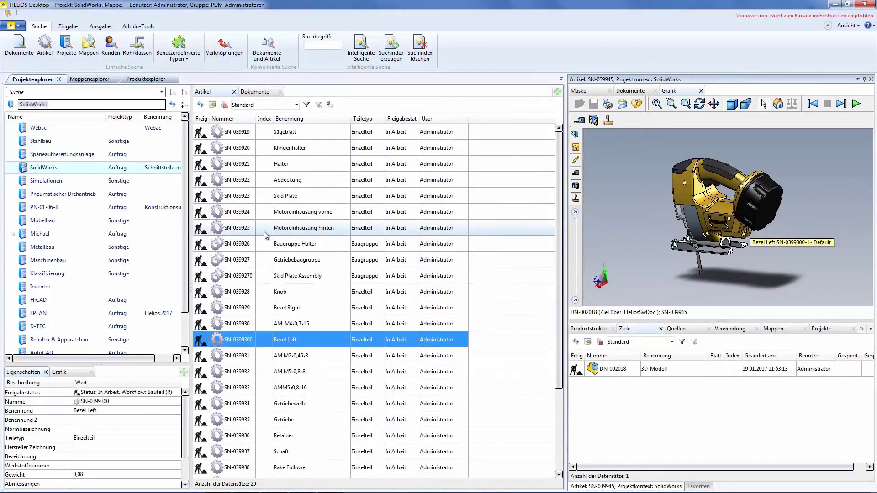
pyautogui.click(237, 133)
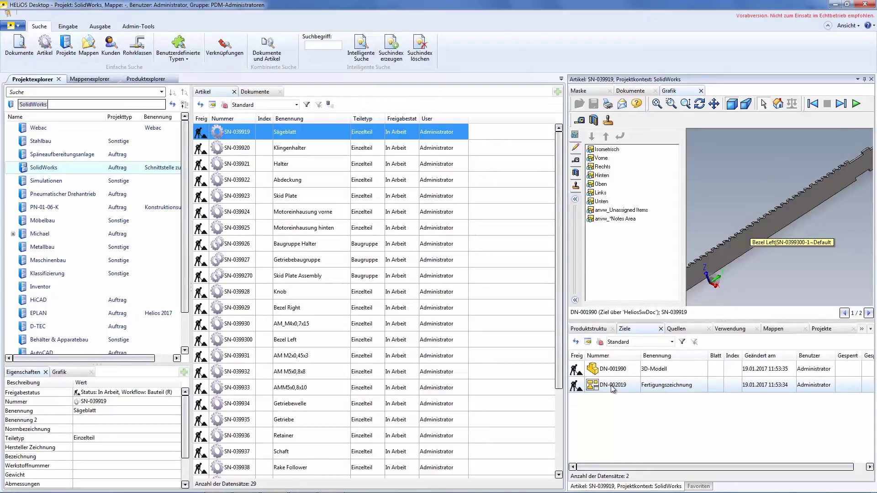
pyautogui.click(575, 300)
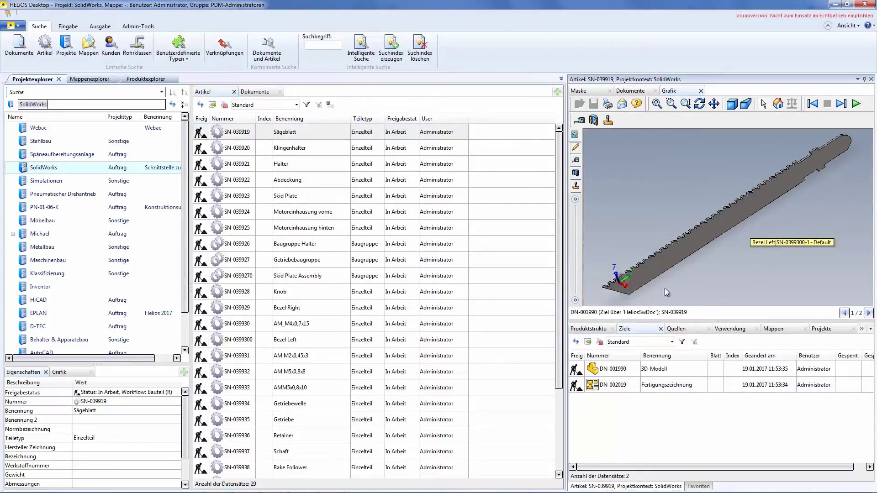
pyautogui.moveTo(703, 244); pyautogui.dragTo(731, 241, button='middle')
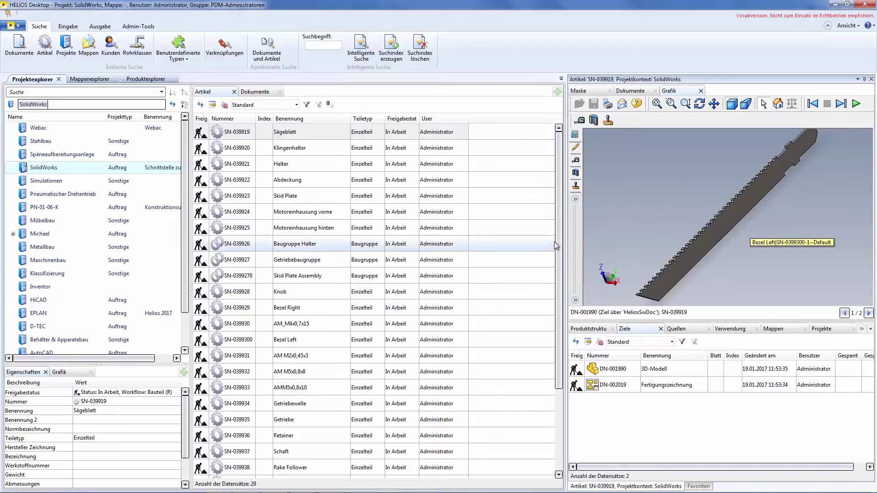
# Show the Stichsäge assembly SN-039945 from the end of the article list in the full-width 3D preview
pyautogui.moveTo(555, 235); pyautogui.dragTo(565, 349)
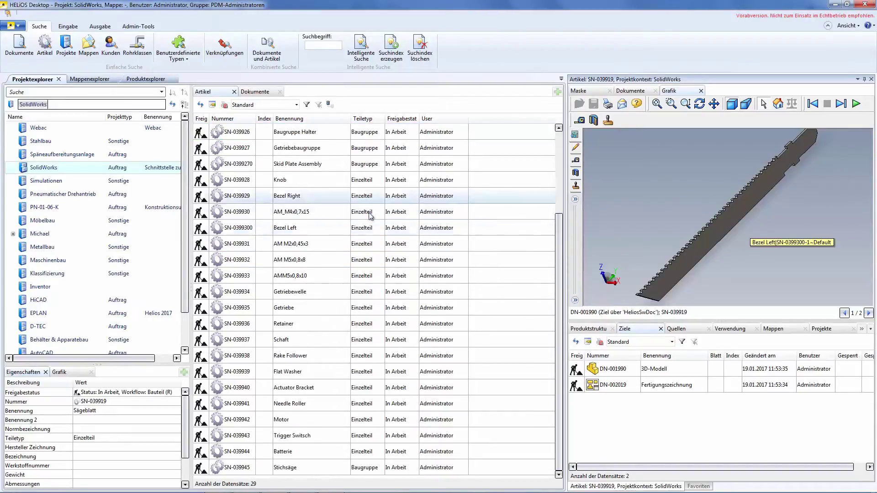
pyautogui.click(247, 467)
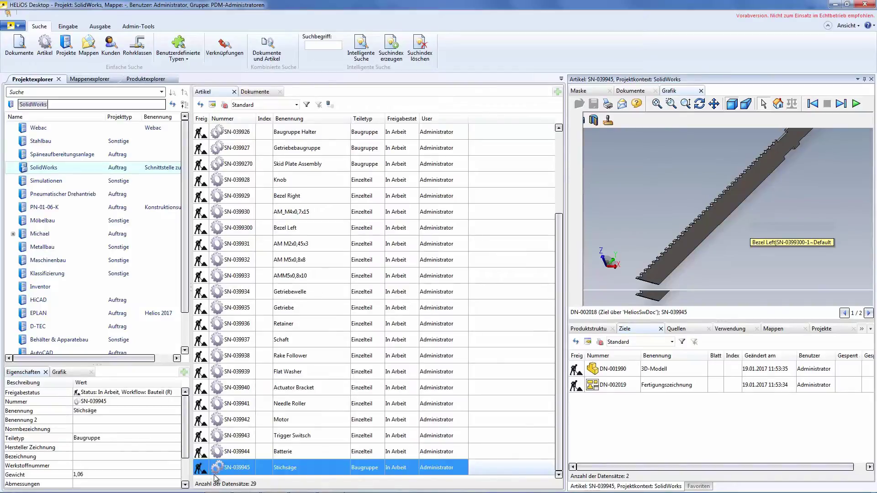
pyautogui.click(574, 300)
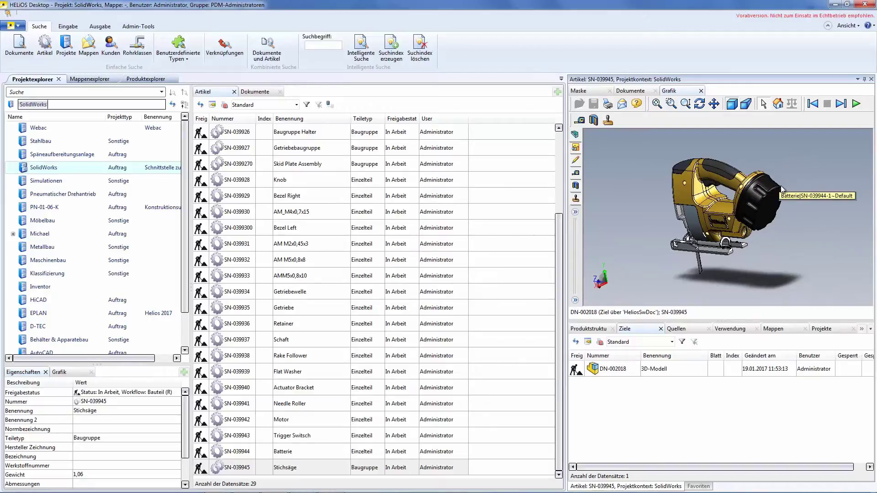
# Switch to SOLIDWORKS and create a new part from the Teil template
pyautogui.hotkey('alt', 'Tab')
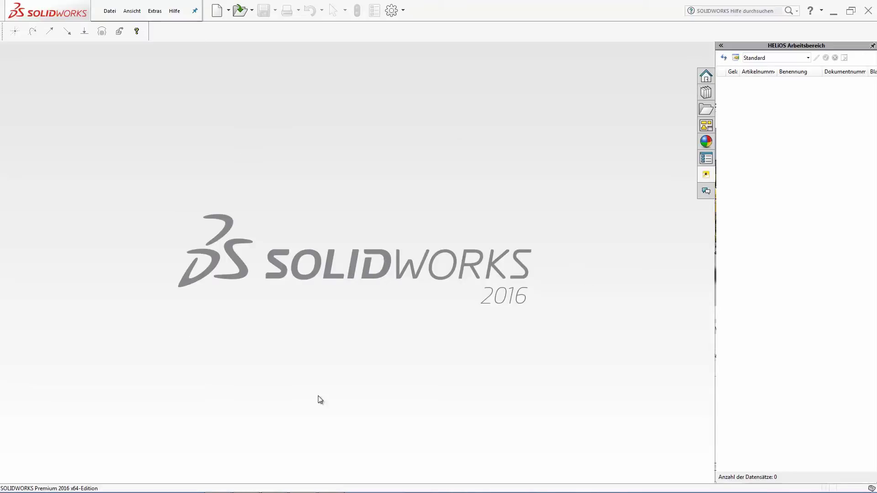
pyautogui.click(218, 11)
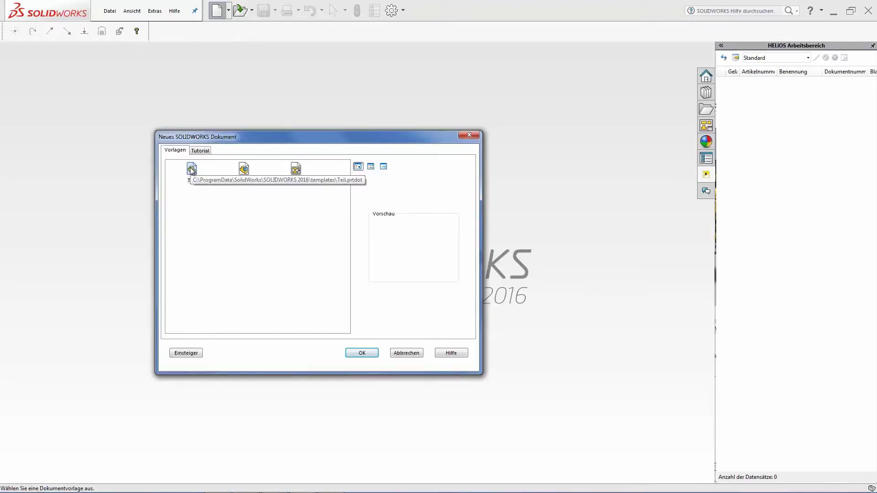
pyautogui.click(191, 170)
pyautogui.doubleClick(190, 168)
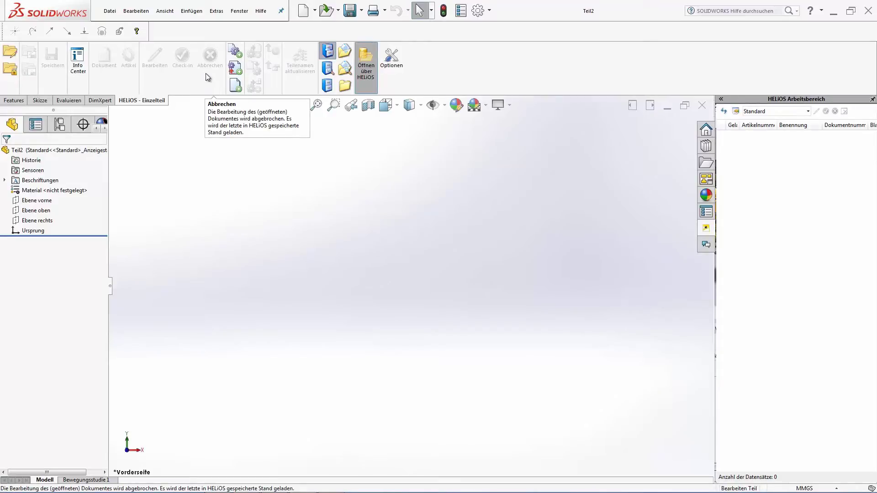
# Start a new sketch on the front plane (Ebene vorne) of the new part
pyautogui.click(40, 101)
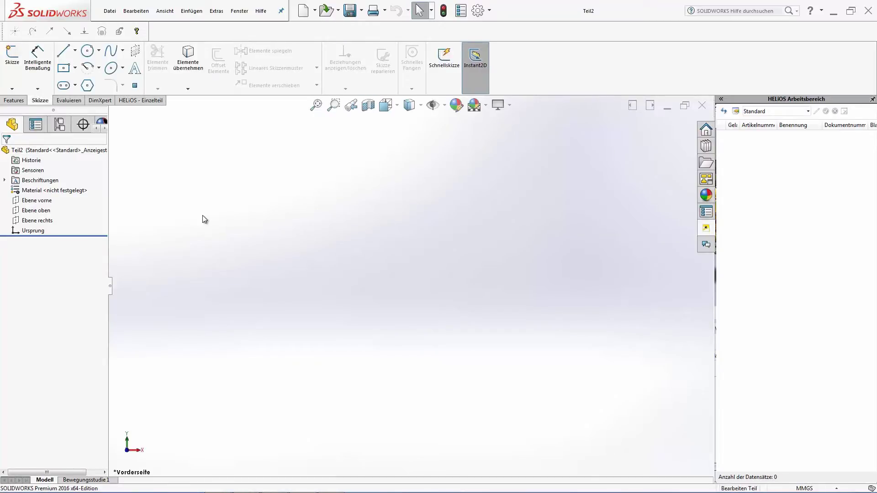
pyautogui.click(13, 54)
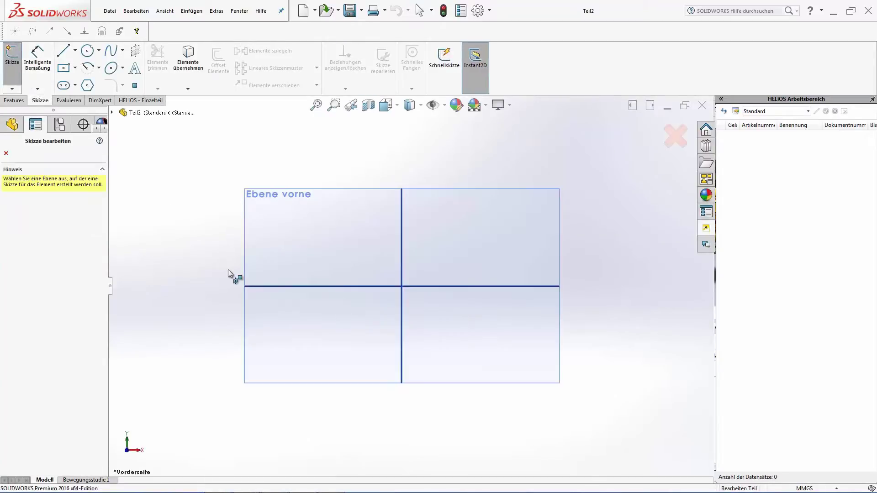
pyautogui.click(254, 255)
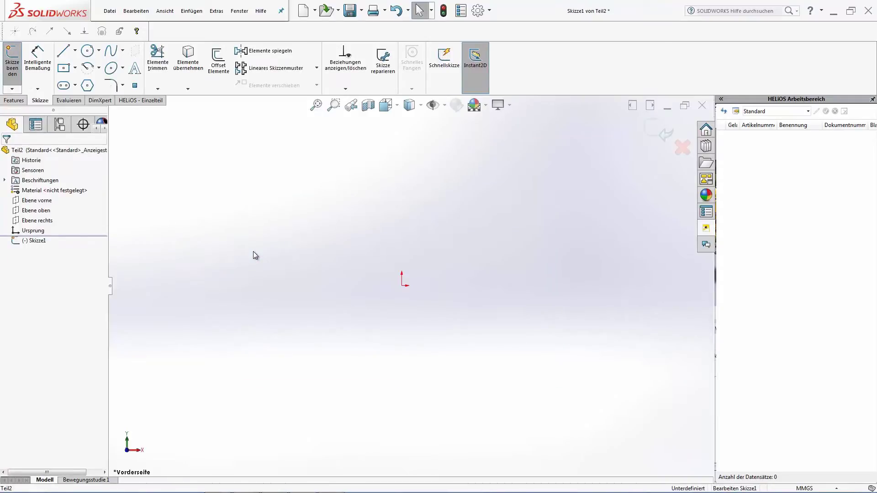
# Sketch a tall, narrow closed spline loop that starts and ends at the origin, and finish the sketch
pyautogui.click(111, 50)
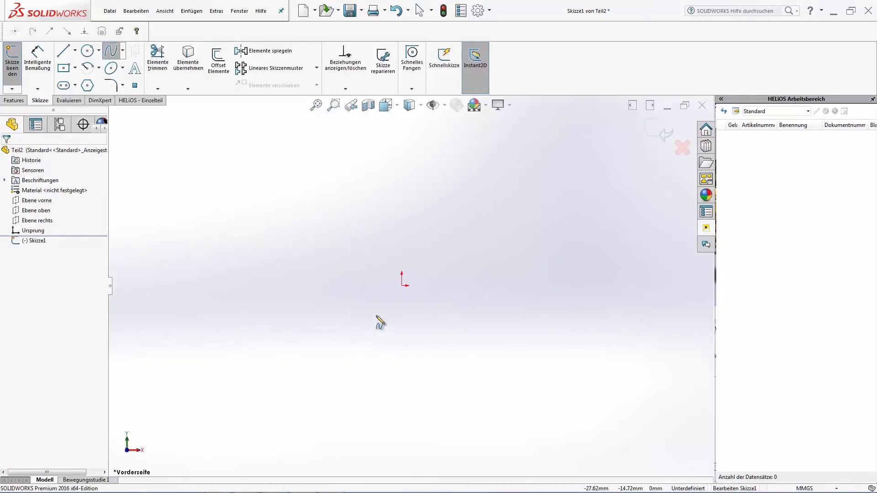
pyautogui.click(403, 285)
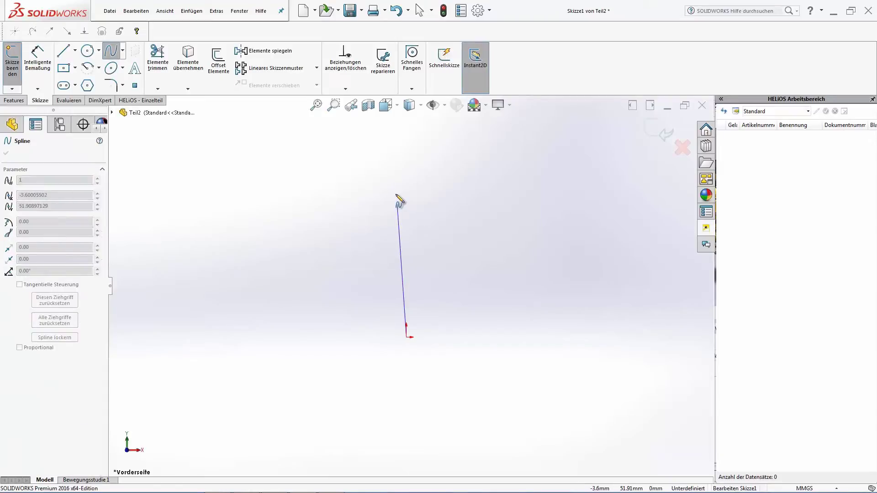
pyautogui.scroll(5, 398, 201)
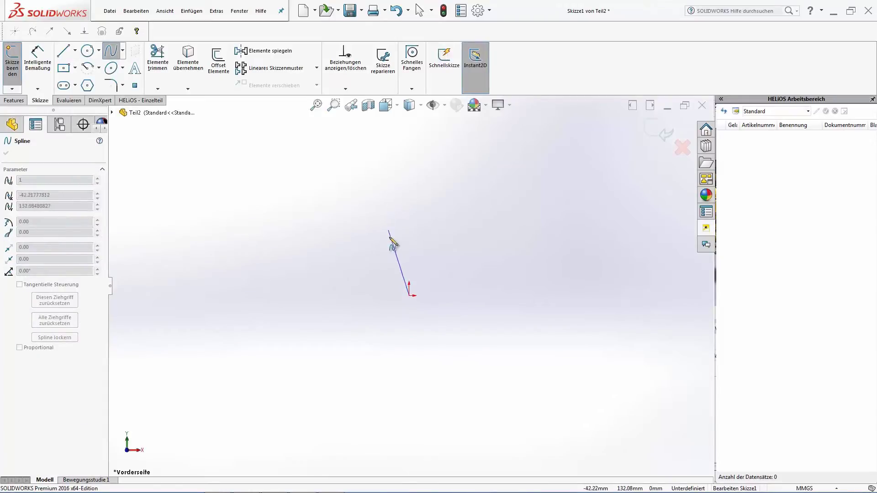
pyautogui.click(393, 254)
pyautogui.click(389, 205)
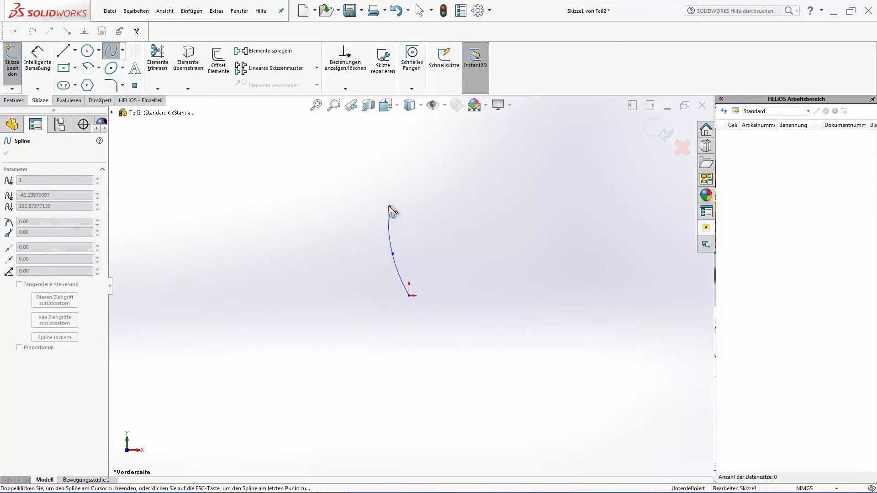
pyautogui.click(393, 162)
pyautogui.click(417, 165)
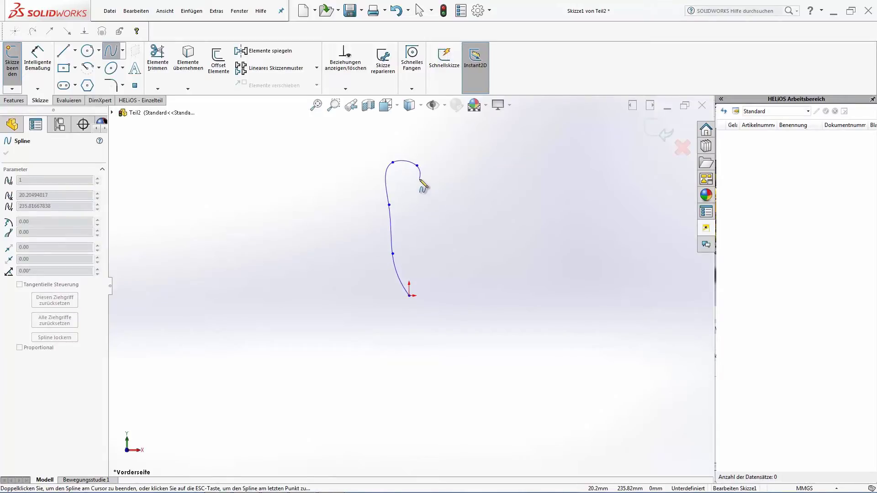
pyautogui.click(420, 179)
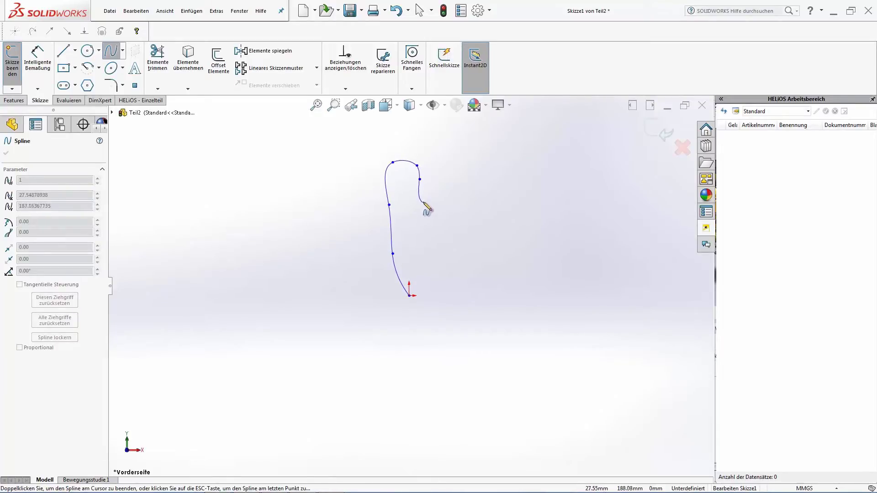
pyautogui.click(424, 199)
pyautogui.click(426, 231)
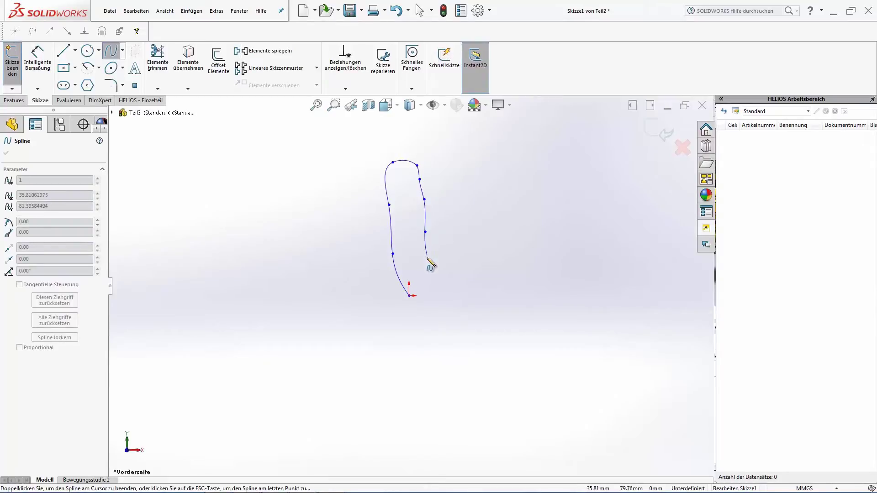
pyautogui.click(427, 258)
pyautogui.click(425, 286)
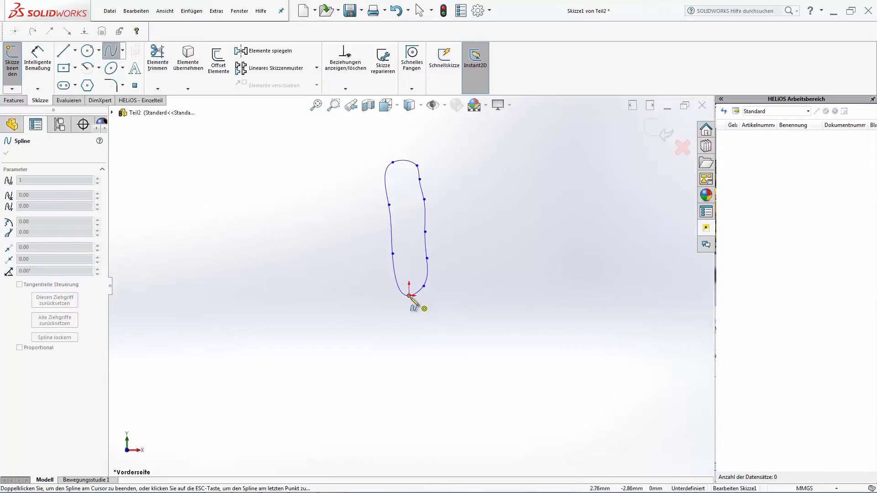
pyautogui.click(410, 296)
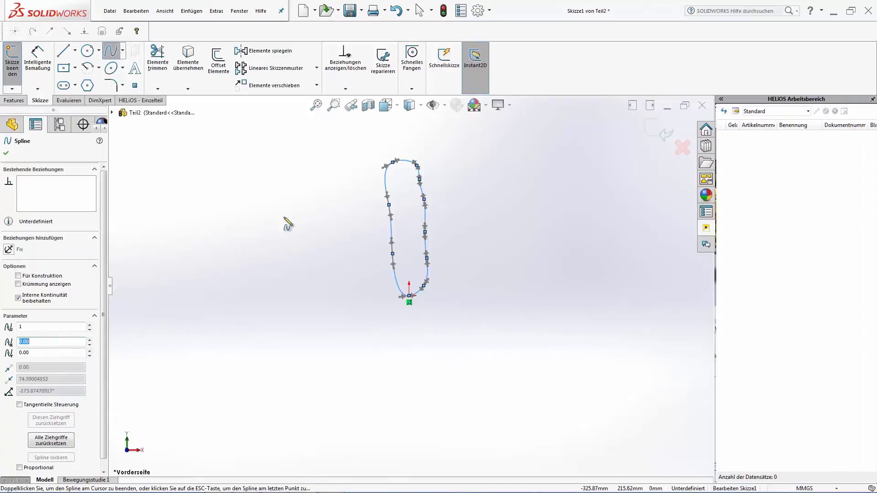
pyautogui.click(656, 145)
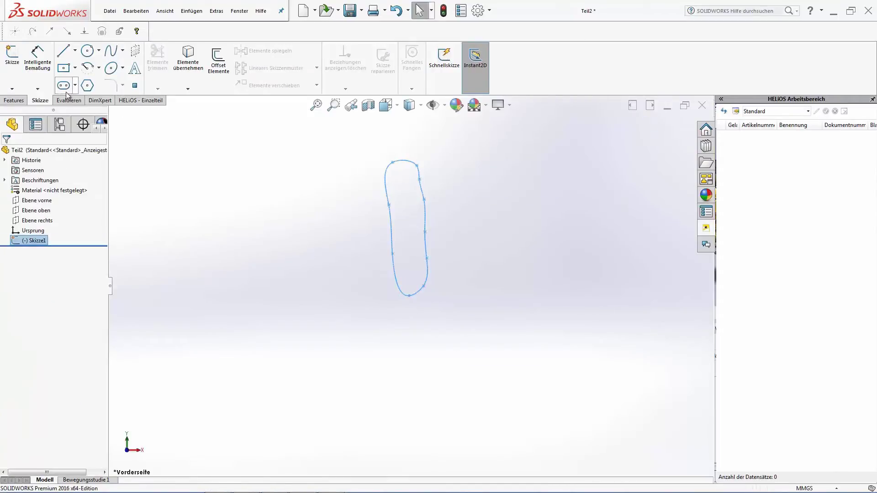
# Create a sweep with a circular profile of 5 mm diameter along the closed spline sketch
pyautogui.click(18, 101)
pyautogui.click(124, 51)
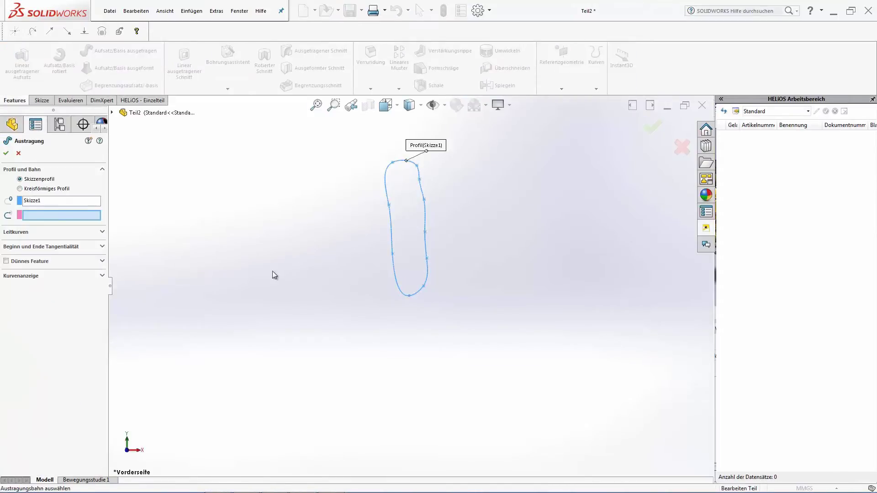
pyautogui.click(29, 189)
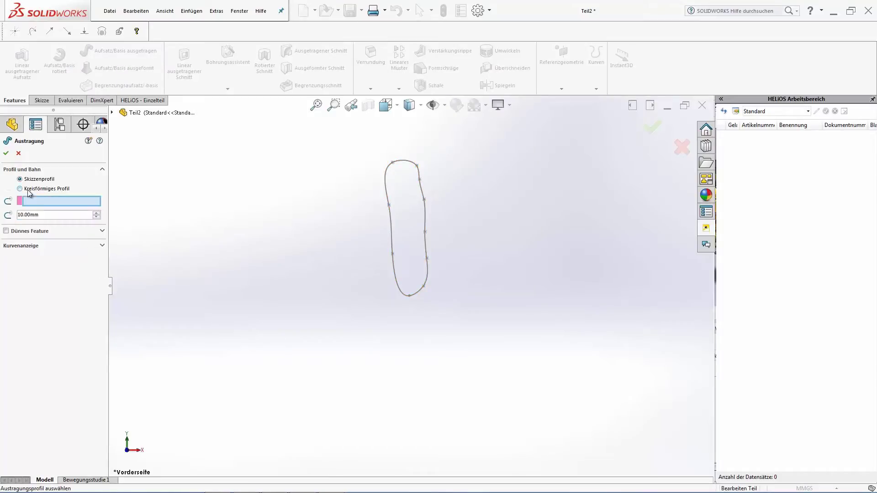
pyautogui.moveTo(38, 213); pyautogui.dragTo(18, 215)
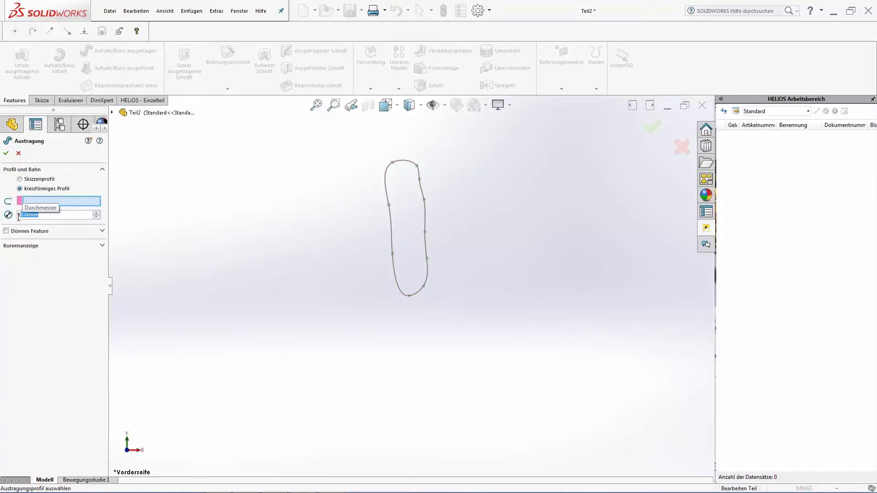
pyautogui.press('BackSpace')
pyautogui.write('50')
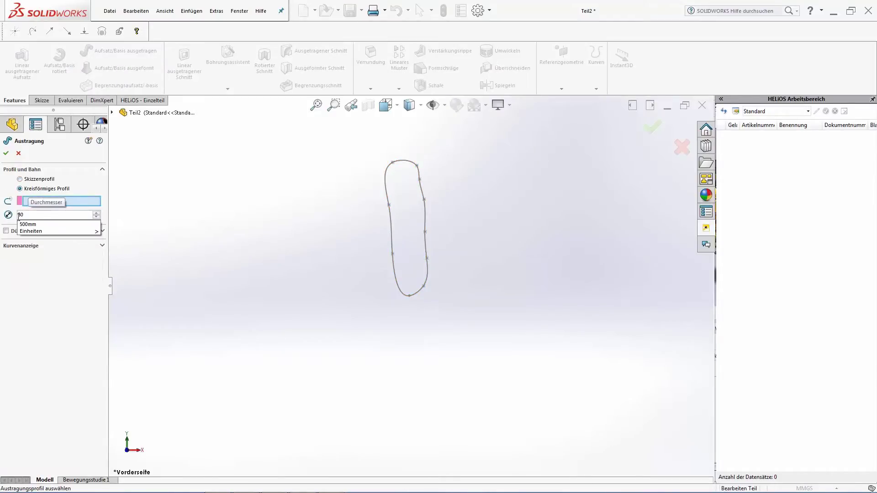
pyautogui.press('BackSpace')
pyautogui.press('Return')
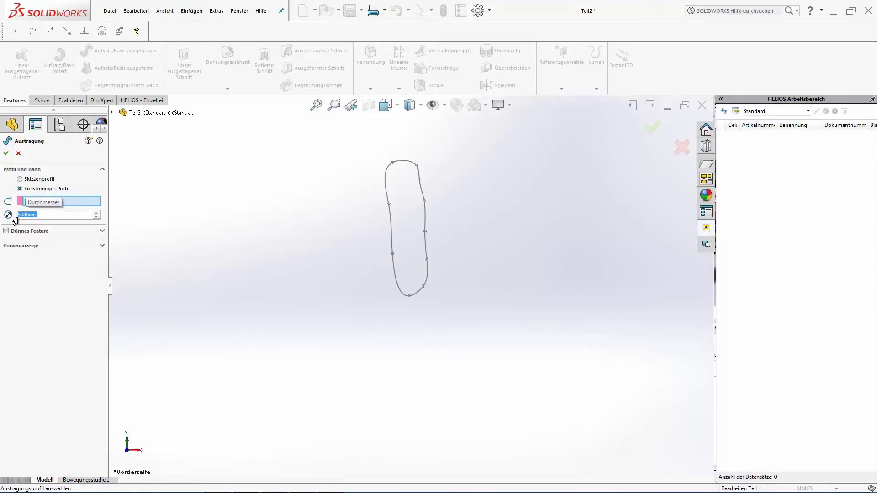
pyautogui.click(391, 228)
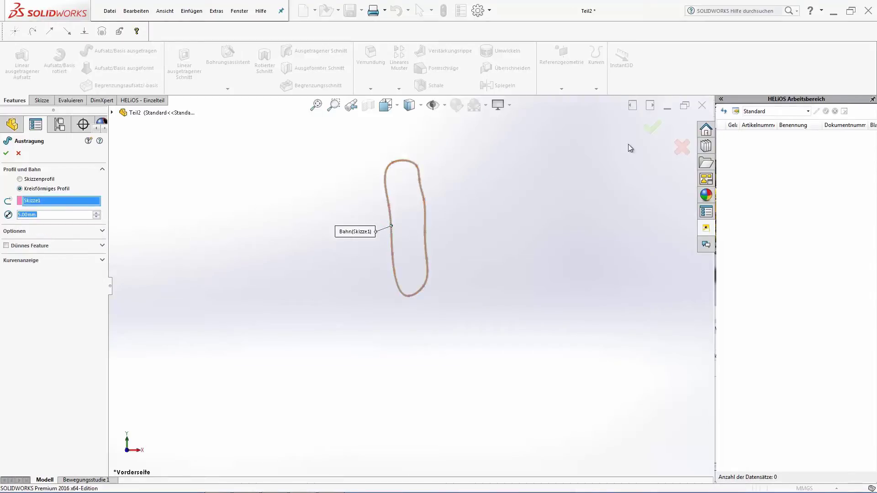
pyautogui.click(646, 132)
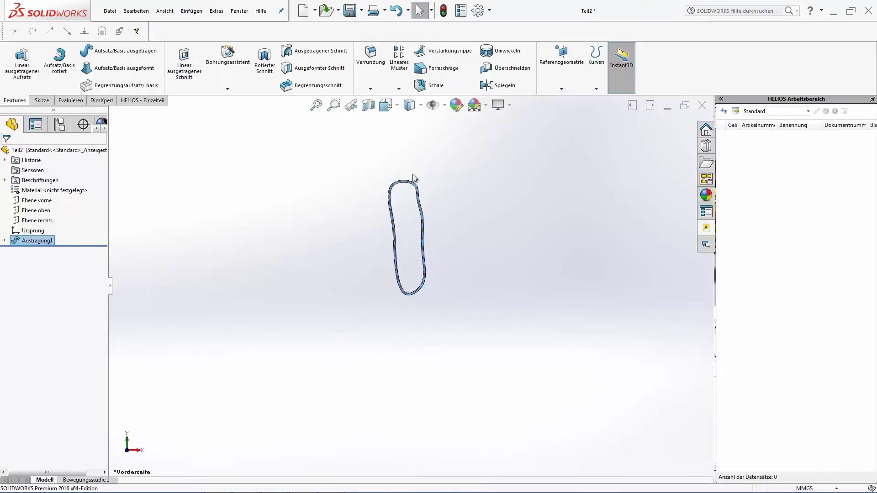
pyautogui.scroll(-2, 408, 254)
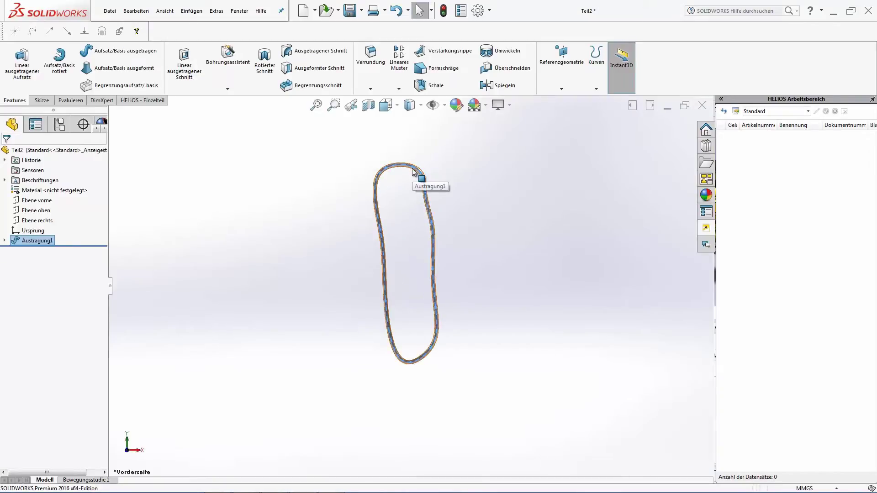
# Assign the material Flexibler Polyurethanschaumstoff from Andere Nichtmetalle in the solidworks materials library to the part
pyautogui.rightClick(41, 152)
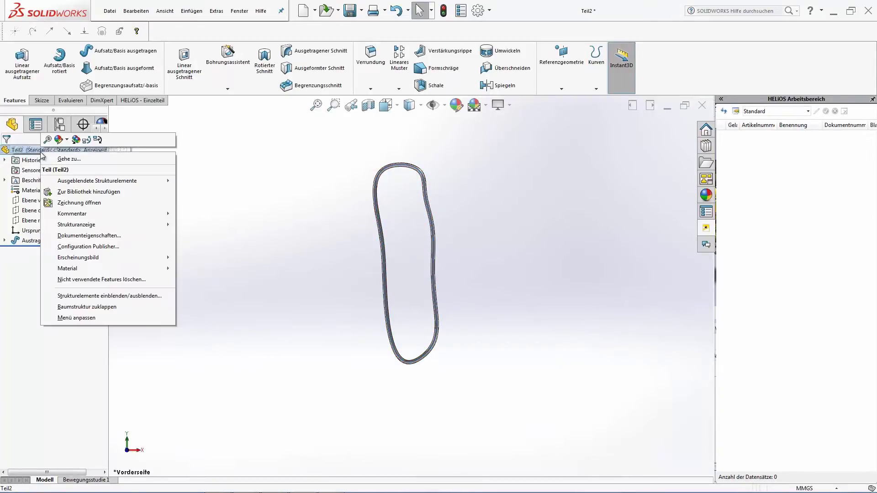
pyautogui.moveTo(128, 268)
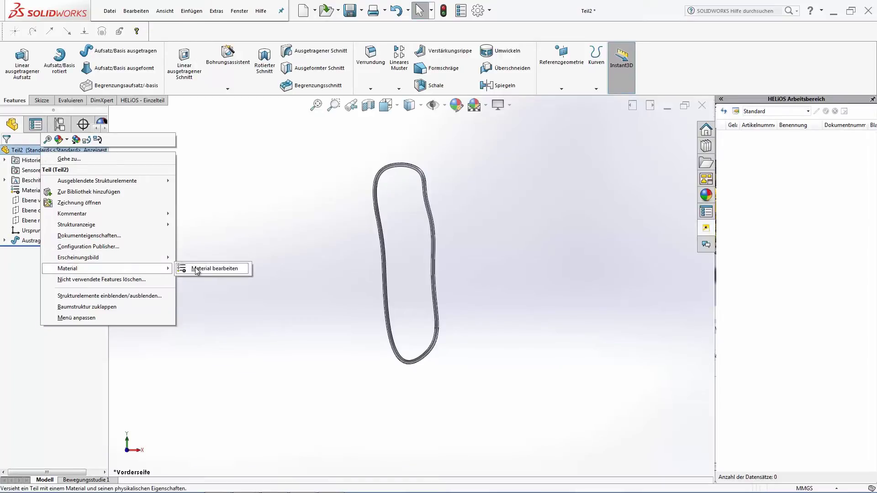
pyautogui.click(201, 269)
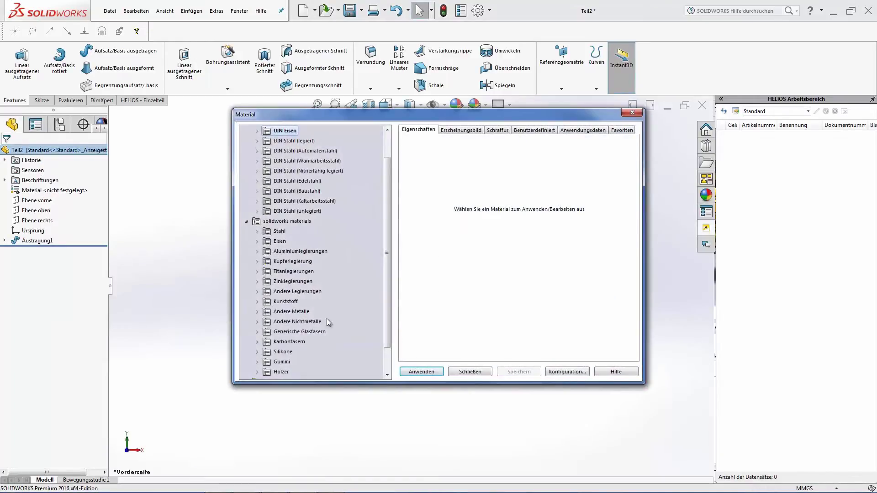
pyautogui.click(259, 322)
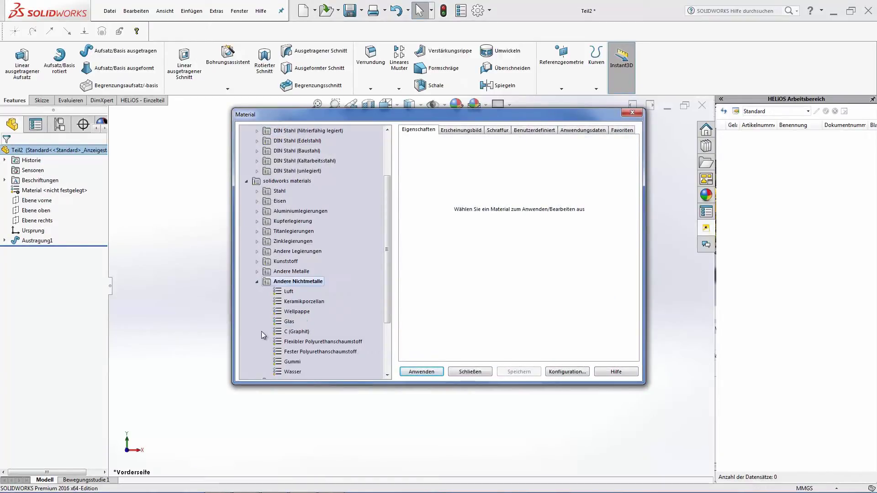
pyautogui.click(338, 342)
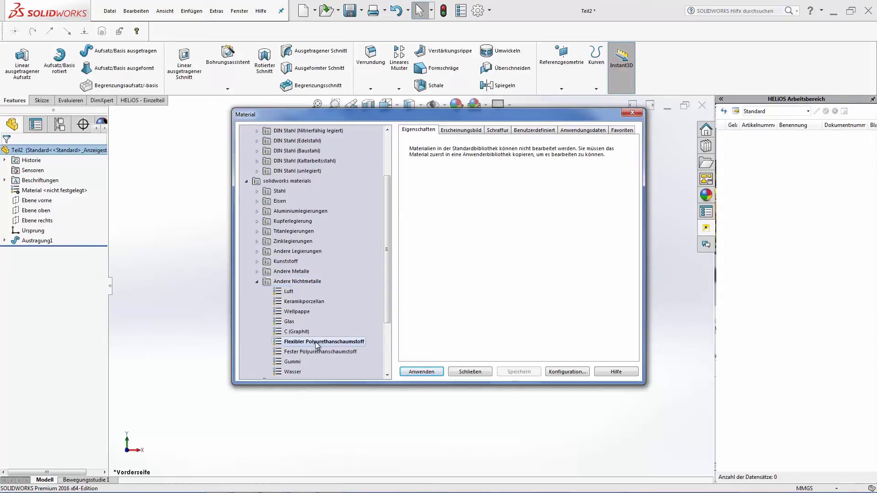
pyautogui.click(420, 372)
pyautogui.click(632, 112)
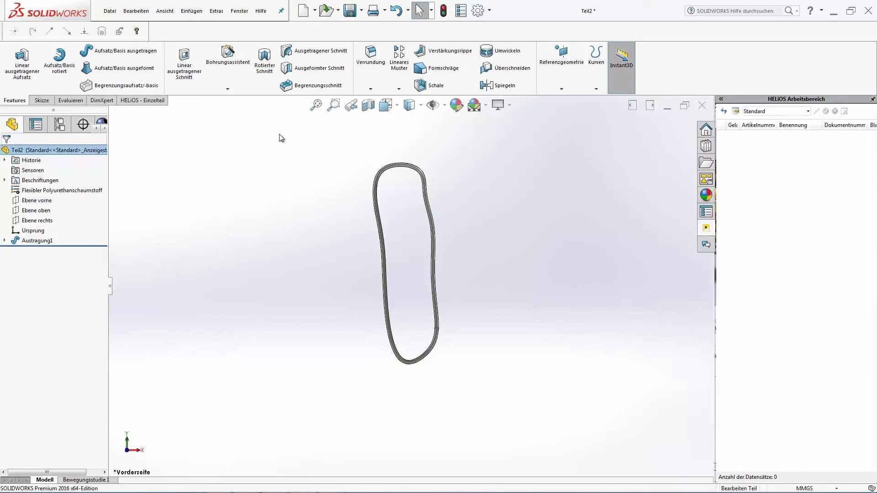
# Create a HELiOS article for the part with the Benennung 1 Handschlaufe and the Beschaffung Einkauf
pyautogui.click(155, 101)
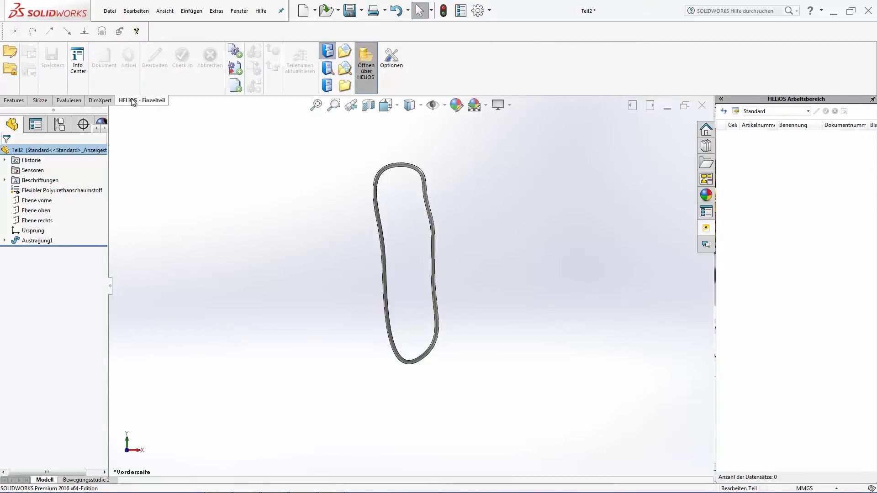
pyautogui.click(236, 51)
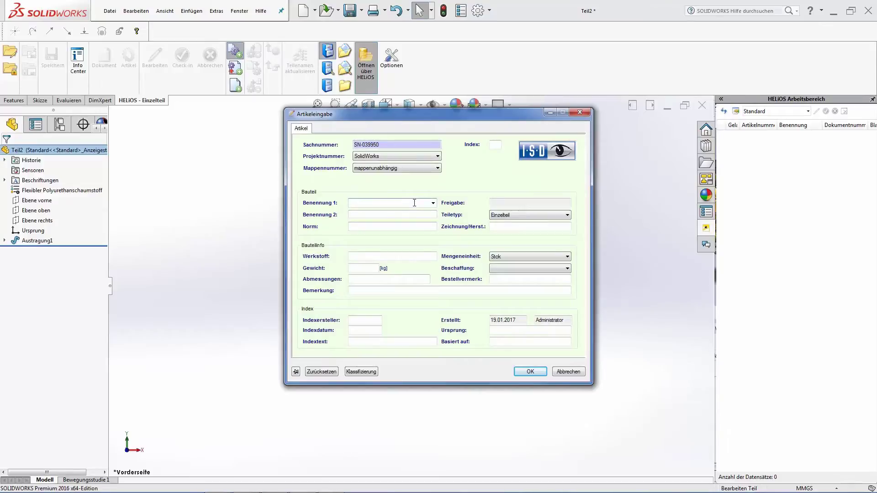
pyautogui.write('Handschlaufe')
pyautogui.click(531, 270)
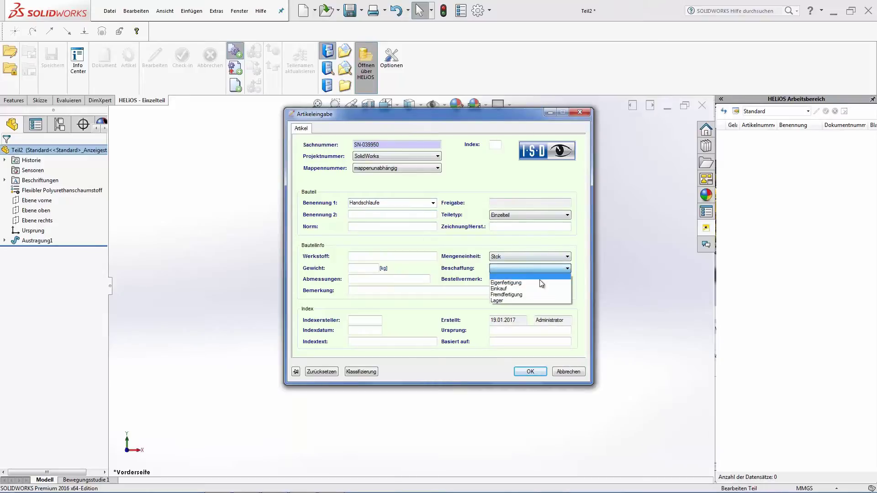
pyautogui.click(538, 287)
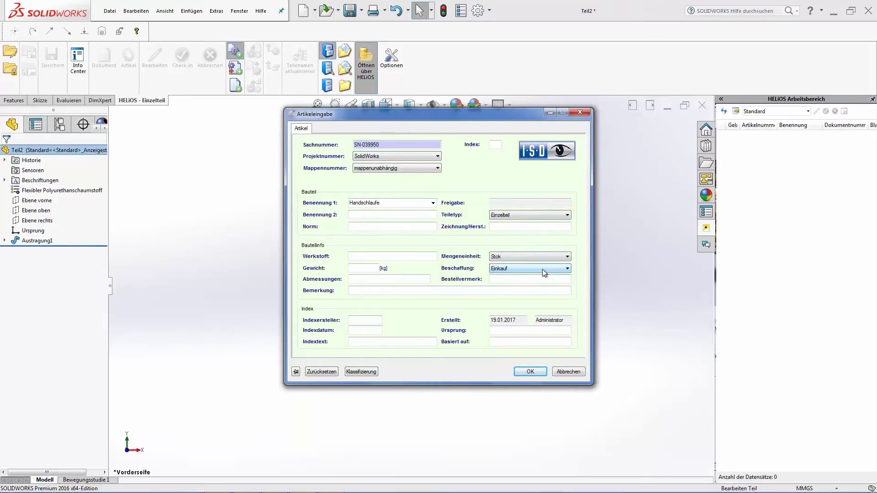
pyautogui.click(530, 372)
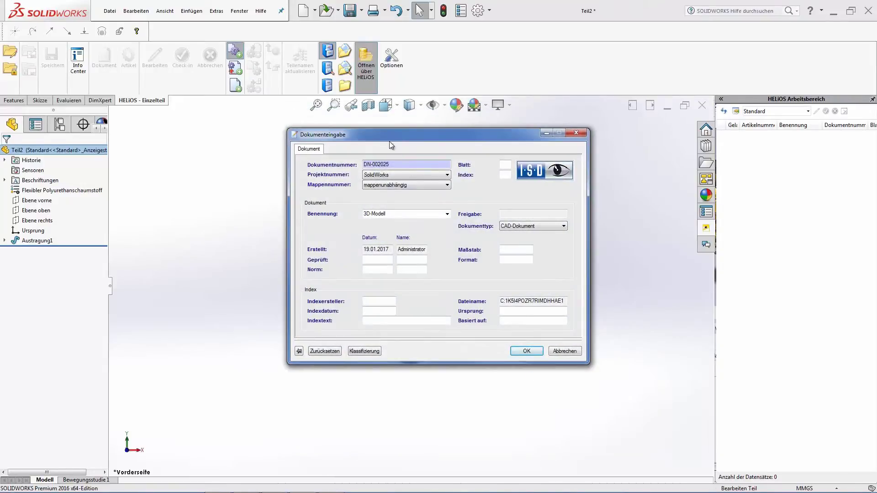
# Accept the part's 3D-Modell document entry in the SolidWorks project, and check the part in and close it
pyautogui.moveTo(388, 137)
pyautogui.mouseDown()
pyautogui.moveTo(471, 146)
pyautogui.moveTo(396, 151)
pyautogui.mouseUp()
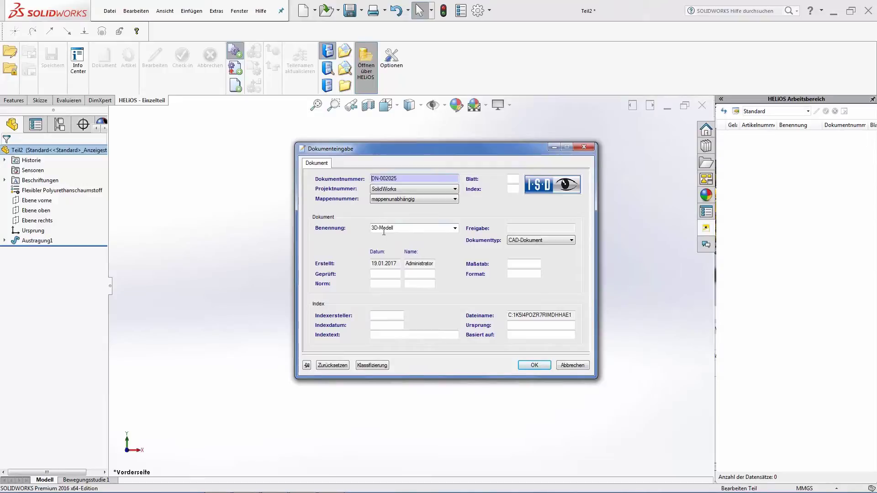
pyautogui.click(534, 366)
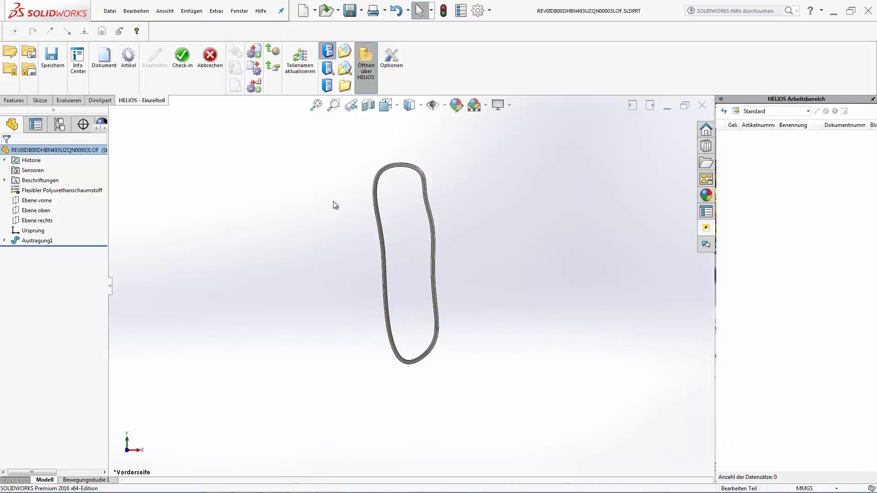
pyautogui.click(182, 60)
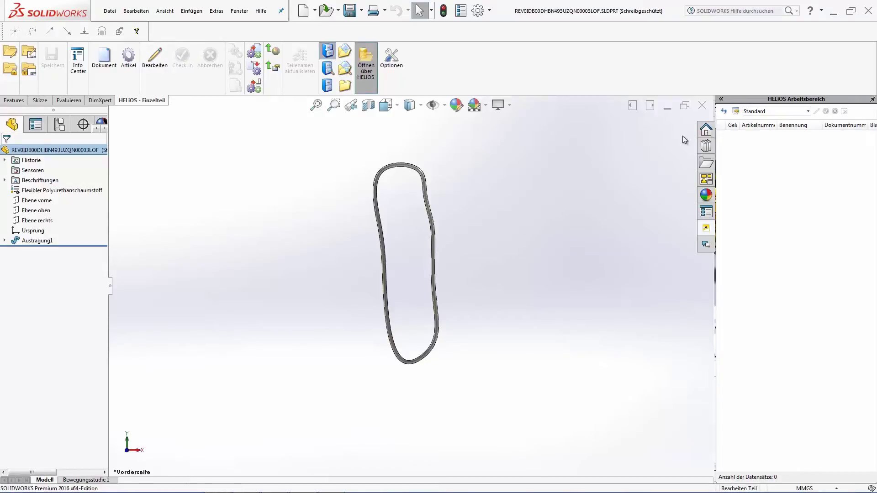
pyautogui.click(703, 106)
# Switch to HELiOS Desktop and examine the Handschlaufe article's 3D preview
pyautogui.hotkey('alt', 'Tab')
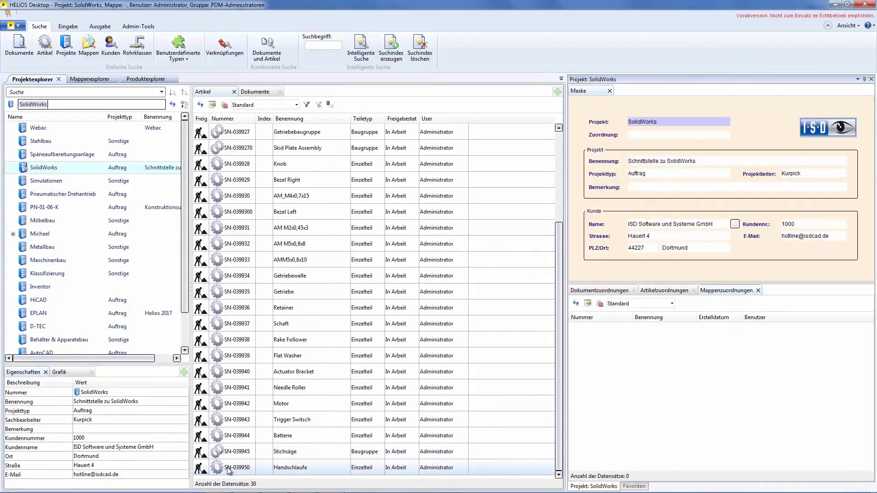
pyautogui.click(228, 469)
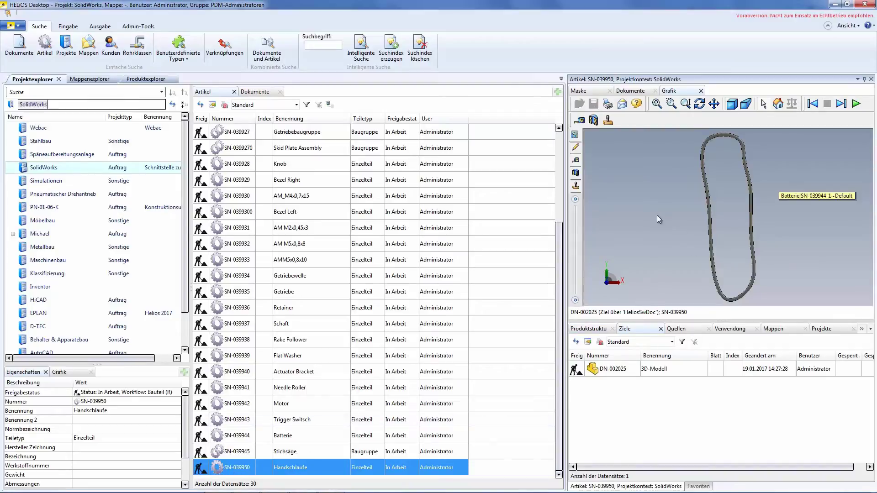
pyautogui.moveTo(722, 212); pyautogui.dragTo(703, 218)
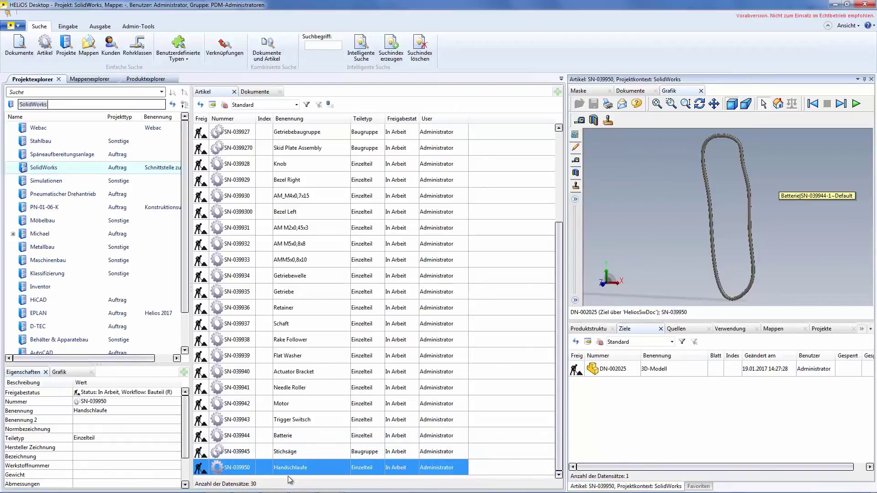
# Switch to SOLIDWORKS, search the HELiOS articles for Stich*, and open the Stichsäge assembly
pyautogui.hotkey('alt', 'Tab')
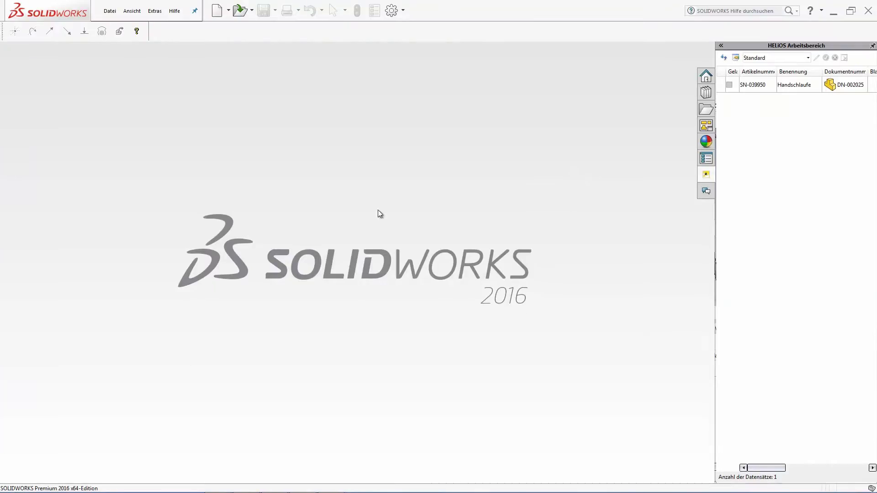
pyautogui.click(239, 10)
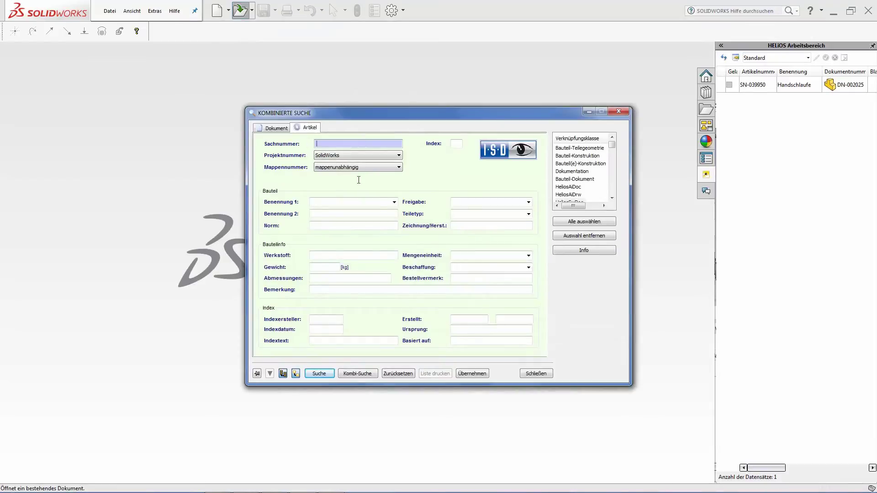
pyautogui.click(326, 202)
pyautogui.write('Stich*')
pyautogui.press('Return')
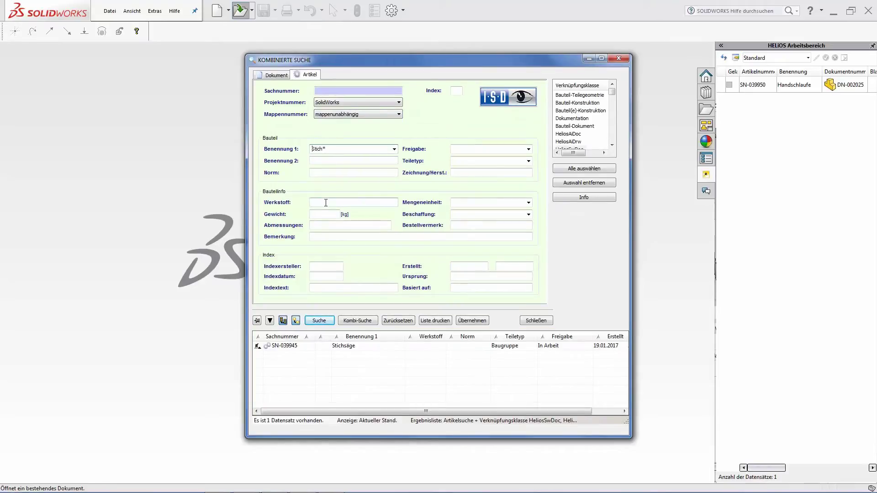
pyautogui.doubleClick(285, 346)
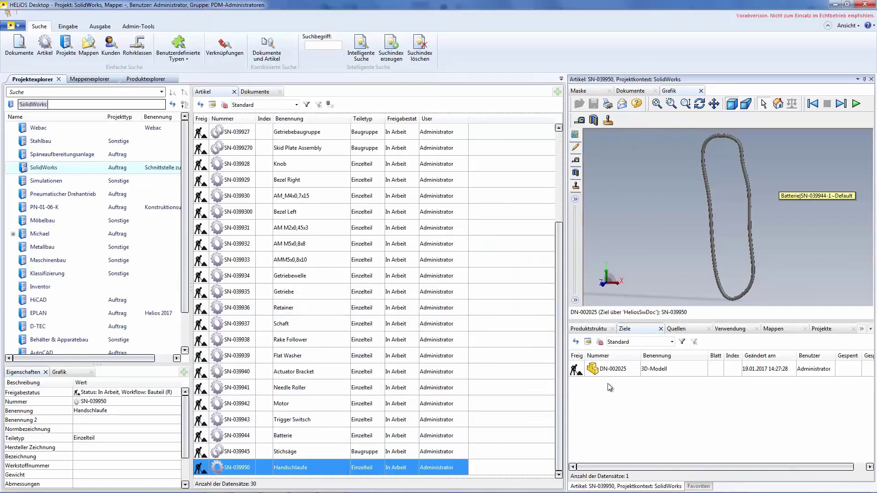
# Look through the commands offered for the Handschlaufe's 3D-Modell document in HELiOS Desktop
pyautogui.rightClick(610, 370)
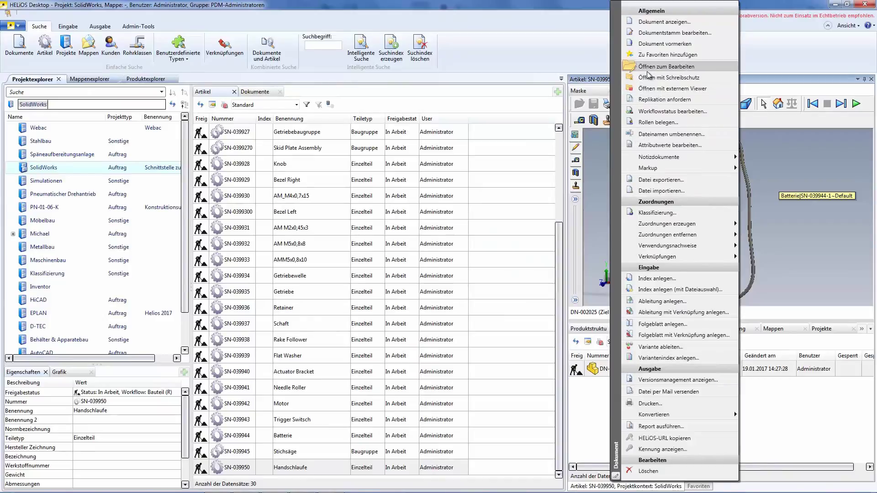
pyautogui.click(531, 68)
# Switch back to SOLIDWORKS and refresh the HELiOS Arbeitsbereich list for the open jigsaw assembly
pyautogui.hotkey('alt', 'Tab')
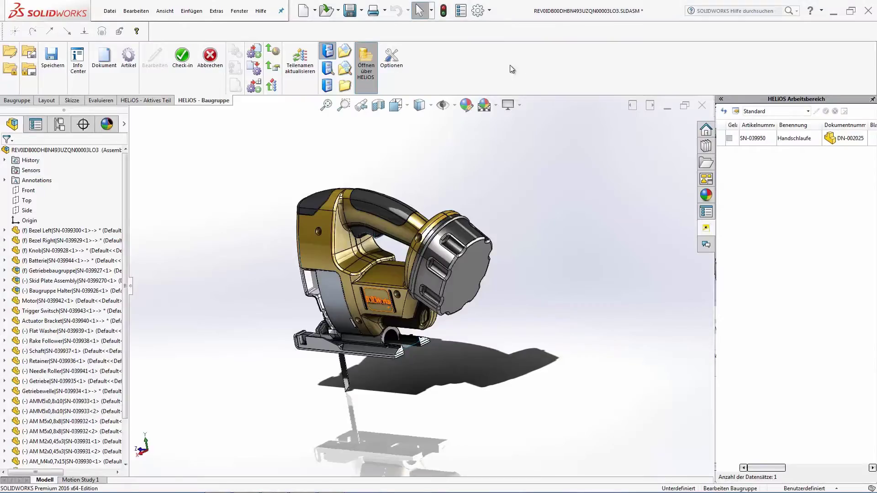
pyautogui.click(723, 112)
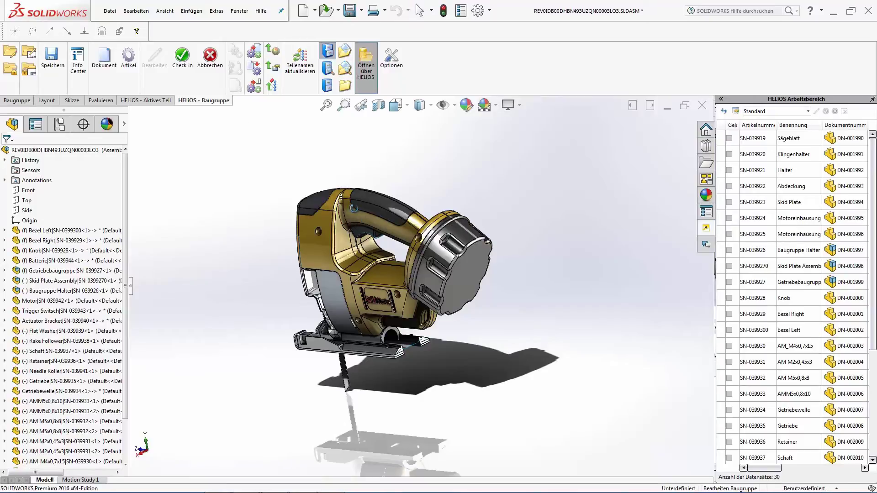
pyautogui.moveTo(327, 203); pyautogui.dragTo(191, 243, button='middle')
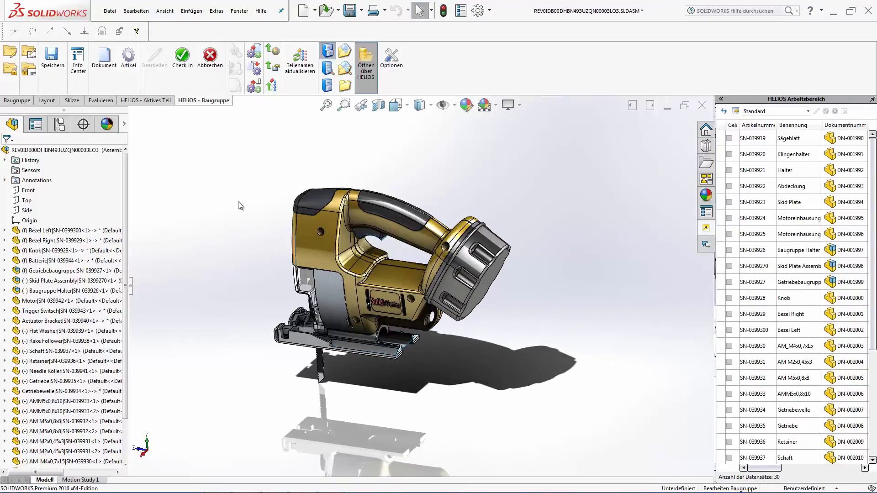
# Insert the Handschlaufe part, found with the HELiOS article search Han*, into the jigsaw assembly near the handle and battery
pyautogui.click(30, 102)
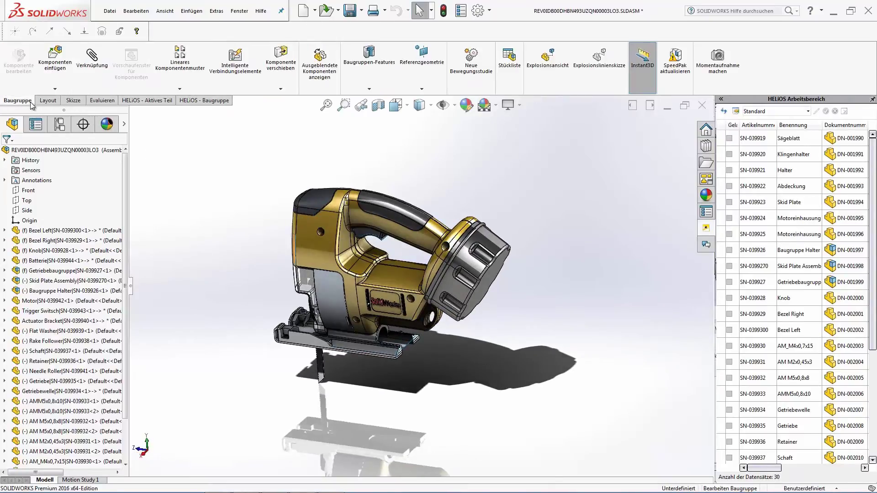
pyautogui.click(53, 64)
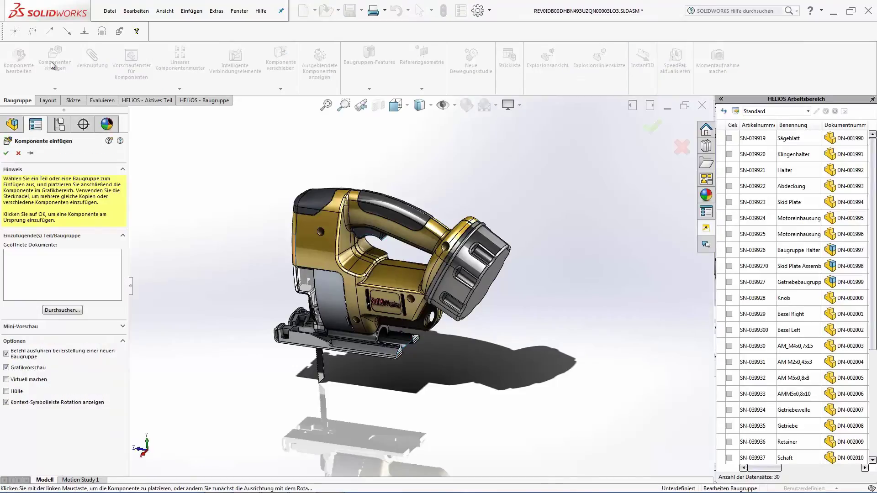
pyautogui.click(66, 311)
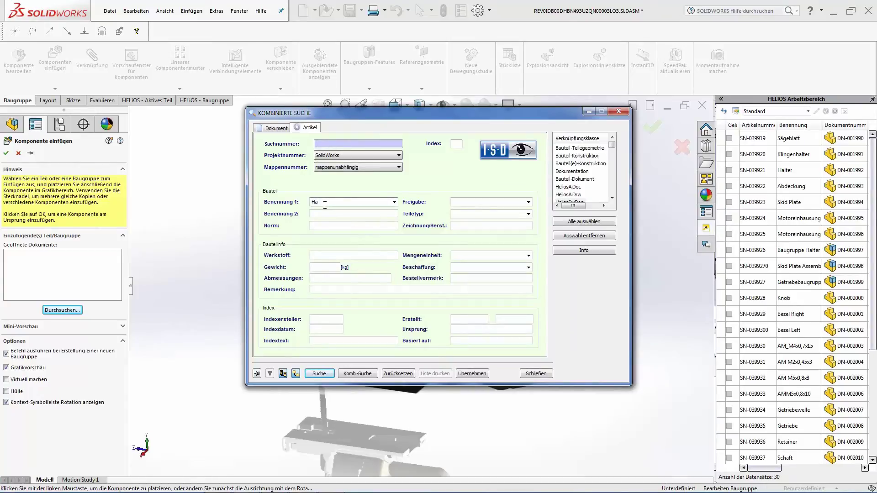
pyautogui.press('Return')
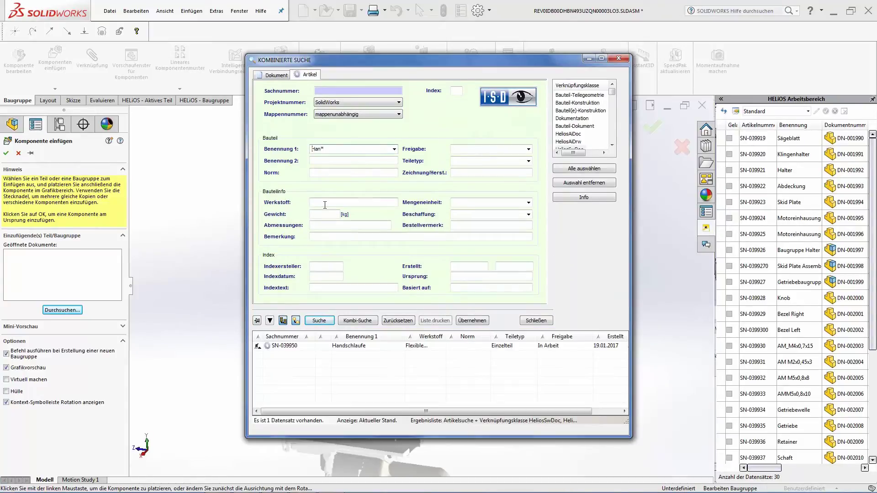
pyautogui.doubleClick(295, 348)
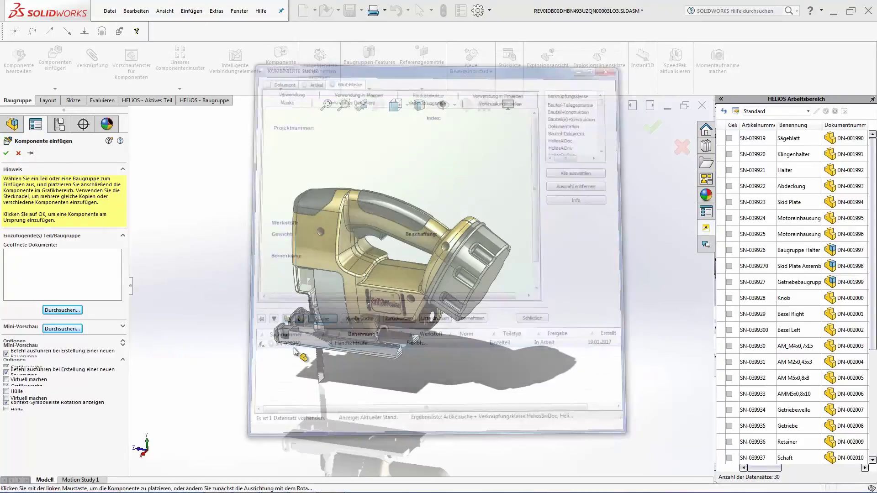
pyautogui.click(436, 229)
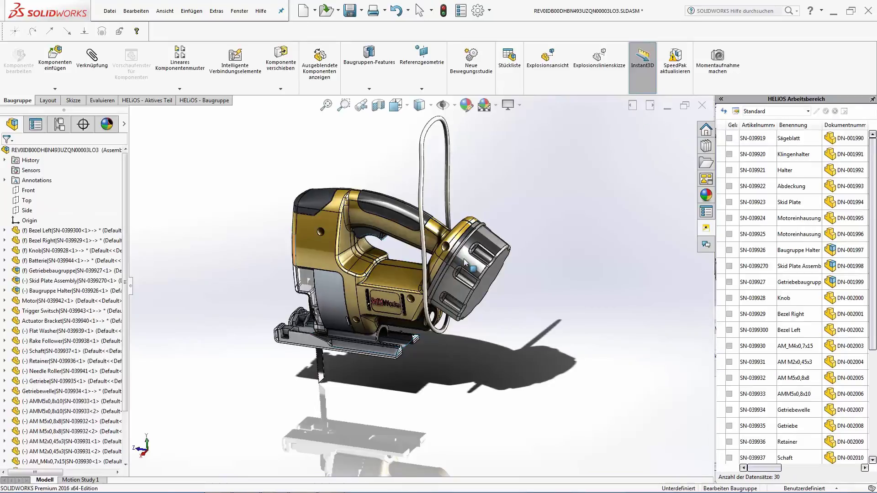
# Check the jigsaw assembly with the inserted Handschlaufe into HELiOS
pyautogui.moveTo(464, 259); pyautogui.dragTo(484, 250, button='middle')
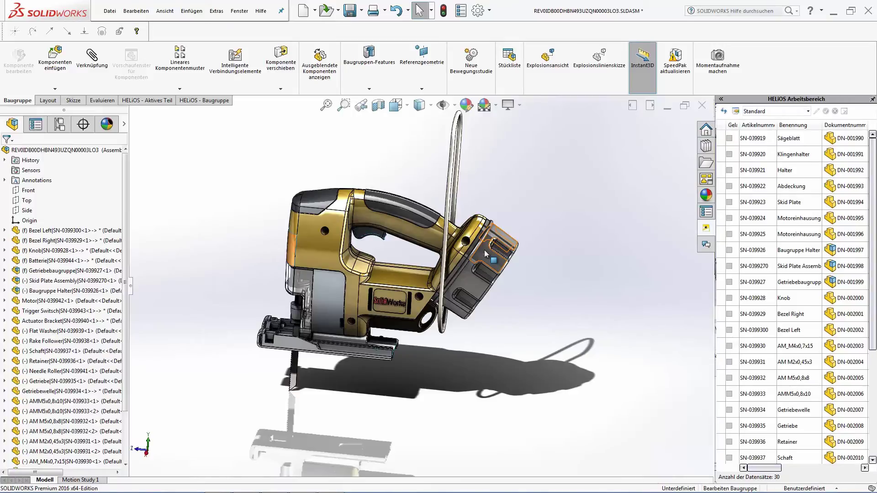
pyautogui.moveTo(369, 297)
pyautogui.mouseDown(button='middle')
pyautogui.moveTo(345, 294)
pyautogui.moveTo(341, 302)
pyautogui.moveTo(365, 300)
pyautogui.mouseUp(button='middle')
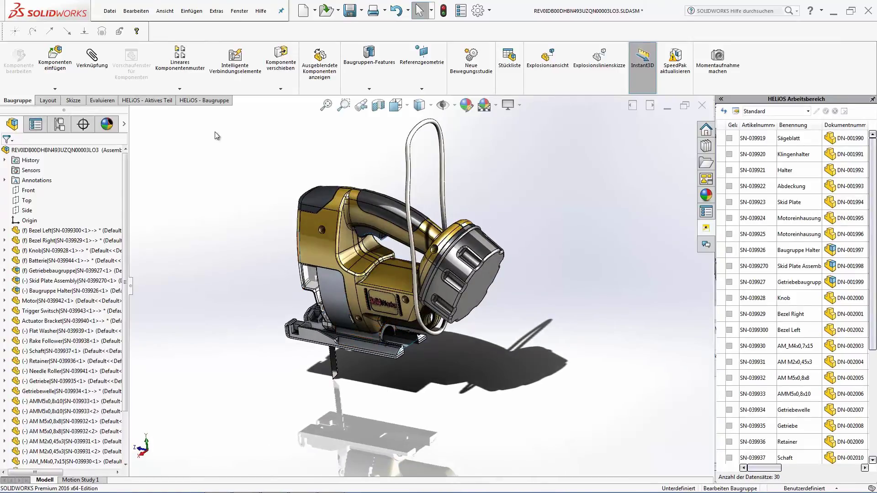
pyautogui.click(203, 101)
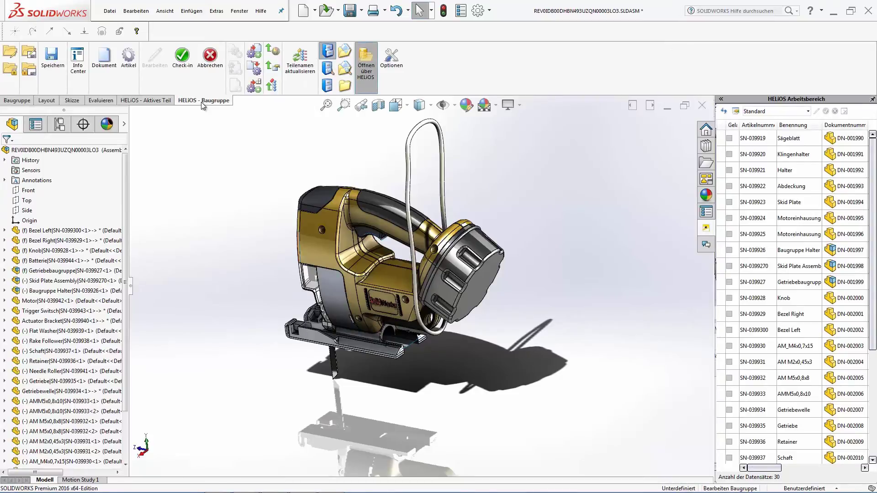
pyautogui.click(181, 63)
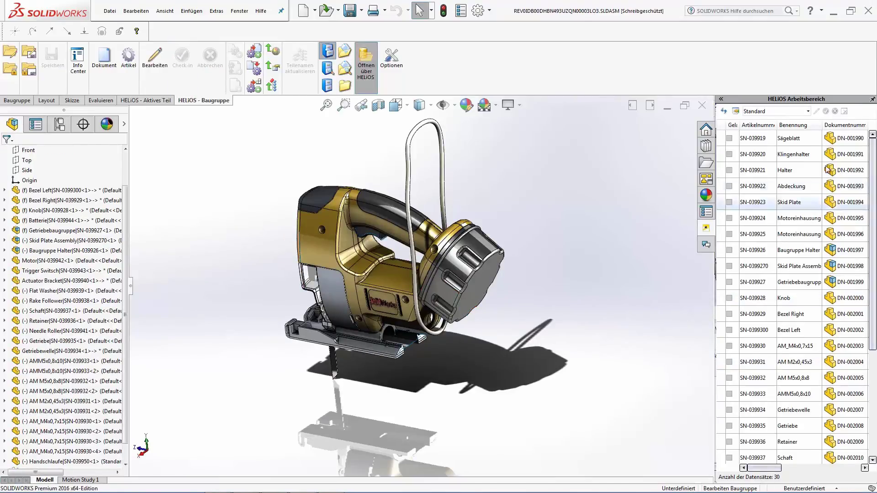
# View the HELiOS article record of the Skid Plate and close it again
pyautogui.doubleClick(756, 206)
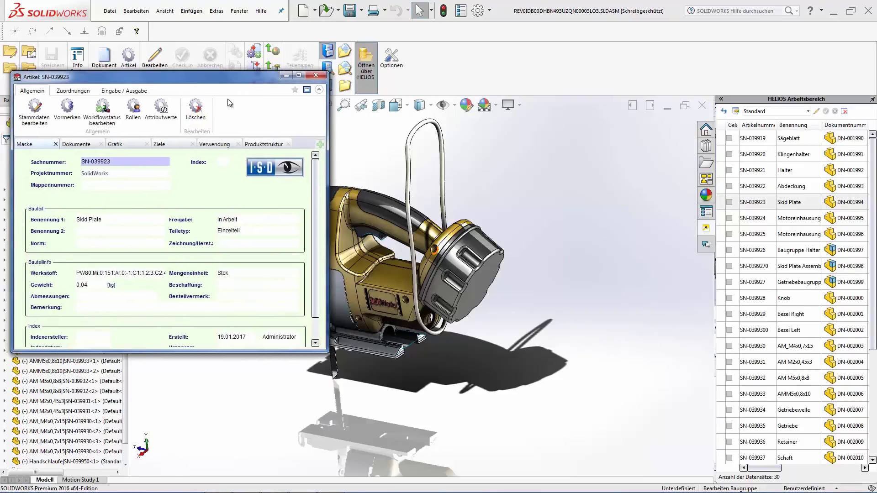
pyautogui.moveTo(188, 75); pyautogui.dragTo(392, 101)
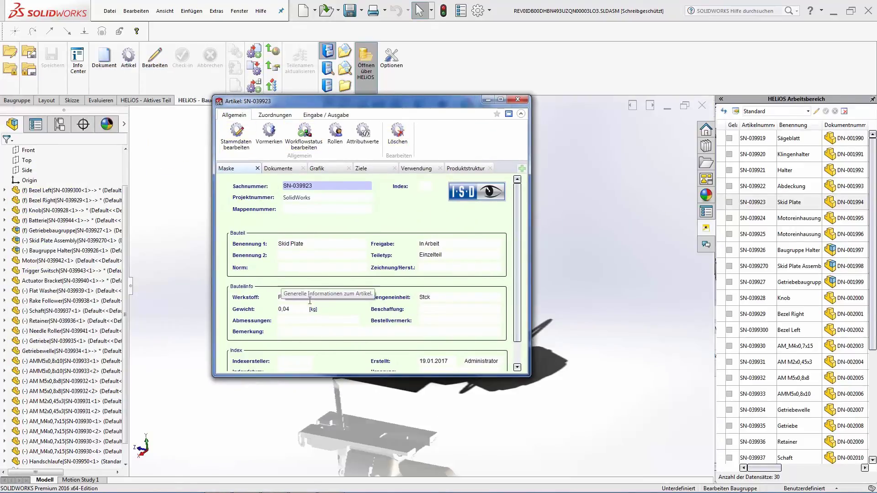
pyautogui.click(517, 100)
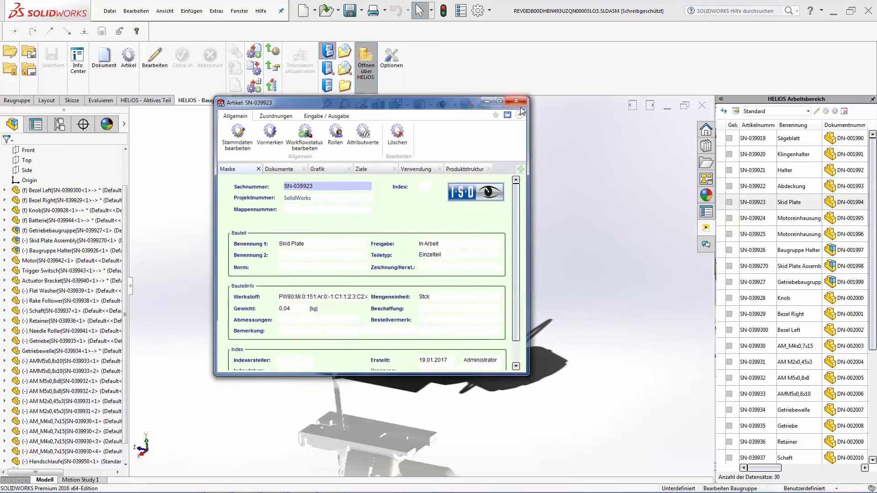
# View the Handschlaufe's HELiOS article record, highlight its Werkstoff entry, and close the record
pyautogui.scroll(-4, 790, 169)
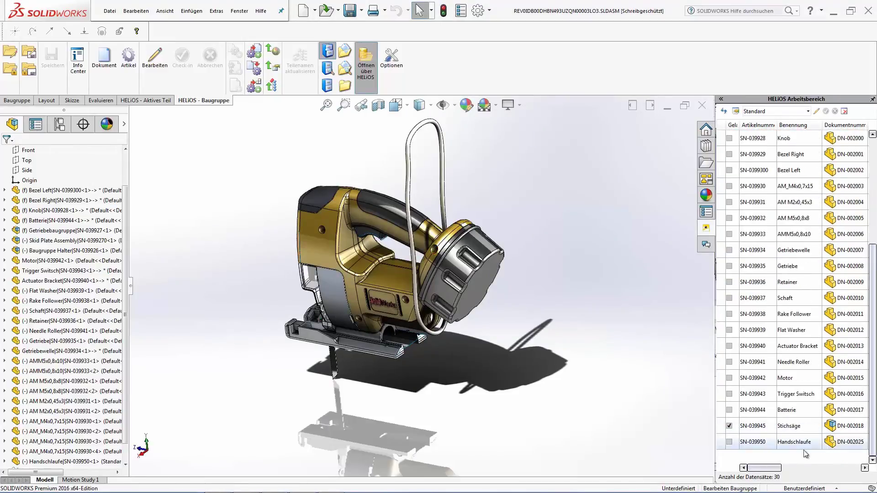
pyautogui.doubleClick(760, 445)
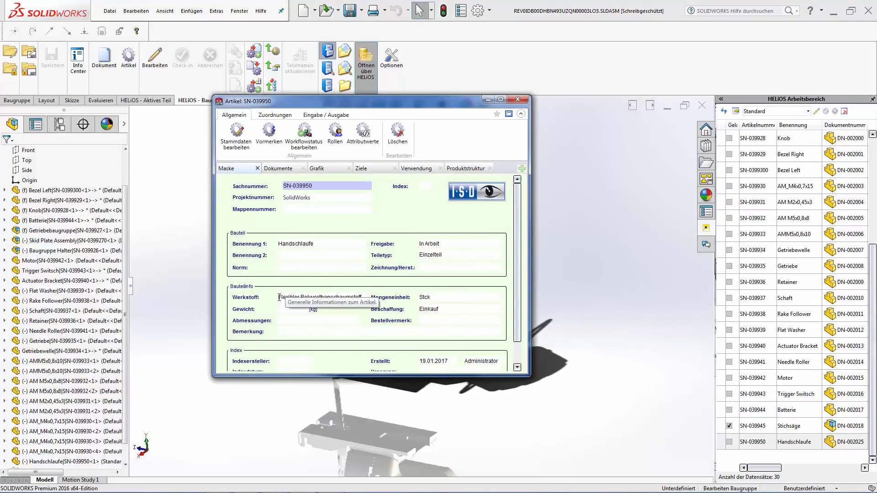
pyautogui.moveTo(279, 298); pyautogui.dragTo(323, 297)
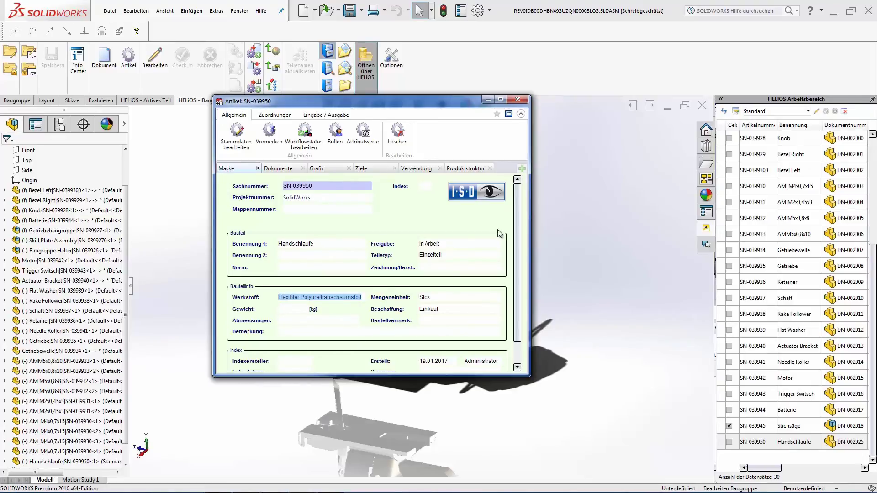
pyautogui.click(516, 100)
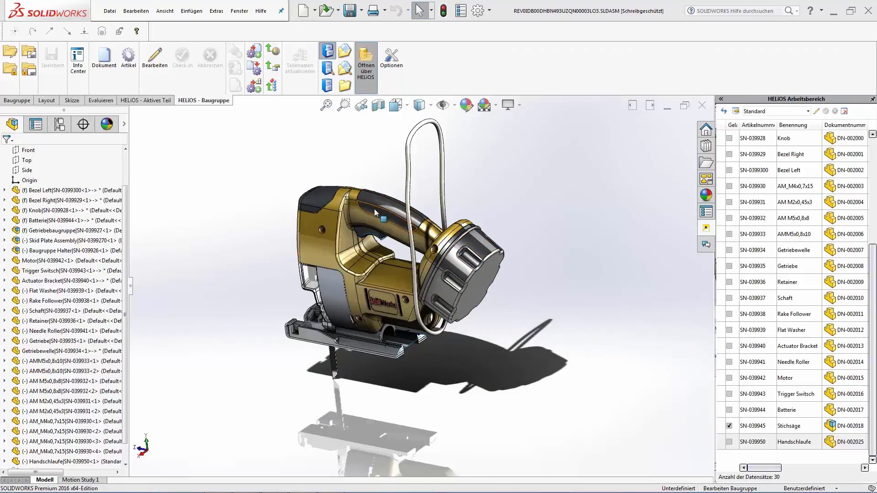
# Close the jigsaw assembly in SOLIDWORKS and switch to HELiOS Desktop to preview the Getriebe and Stichsäge articles
pyautogui.click(702, 108)
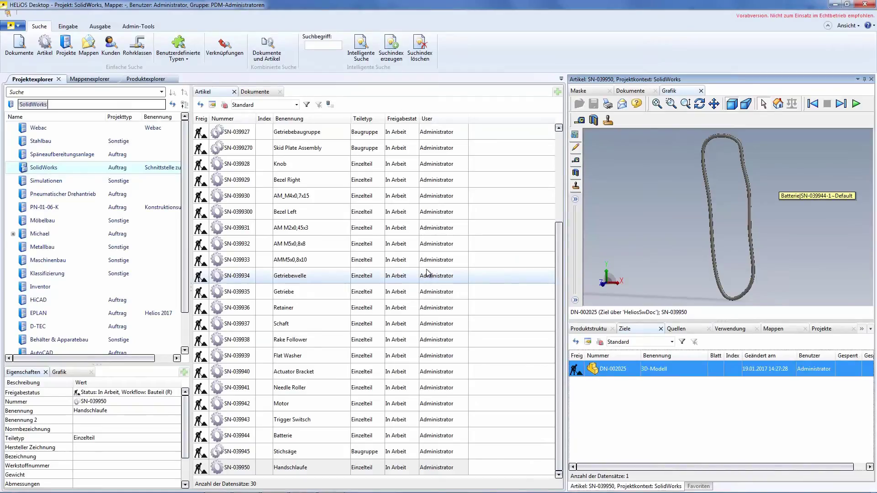
pyautogui.click(246, 292)
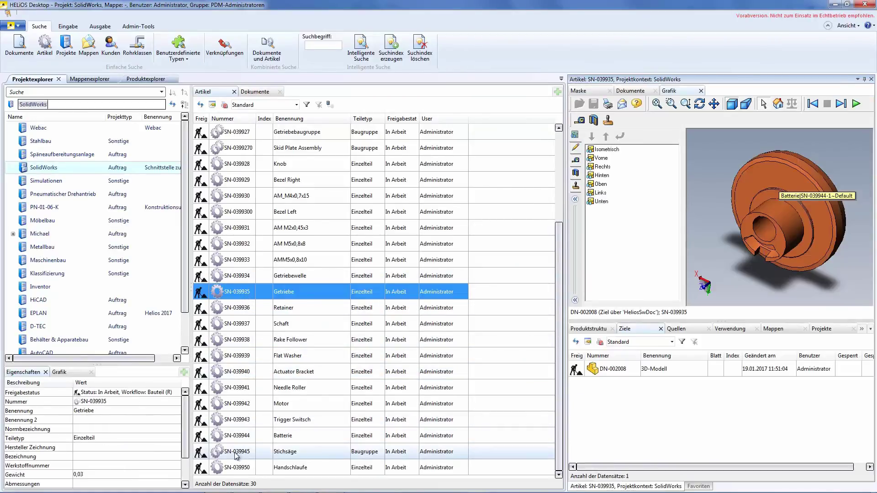
pyautogui.click(236, 454)
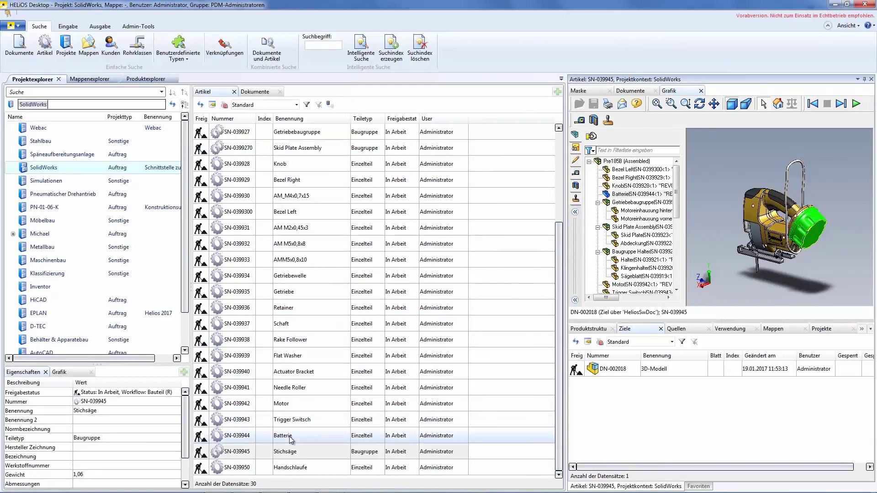
pyautogui.click(247, 454)
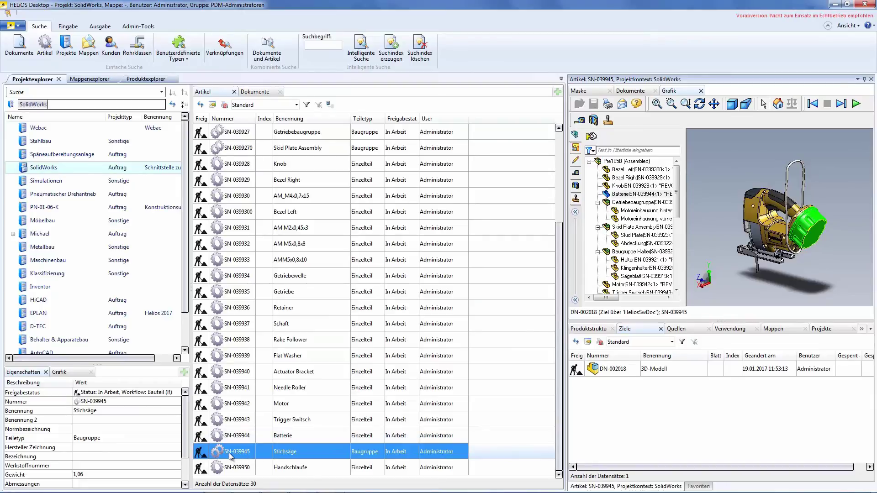
# Load the Stichsäge article into the Produktexplorer and examine its used positions and the component tree of its 3D preview
pyautogui.moveTo(230, 455); pyautogui.dragTo(115, 139)
pyautogui.click(84, 119)
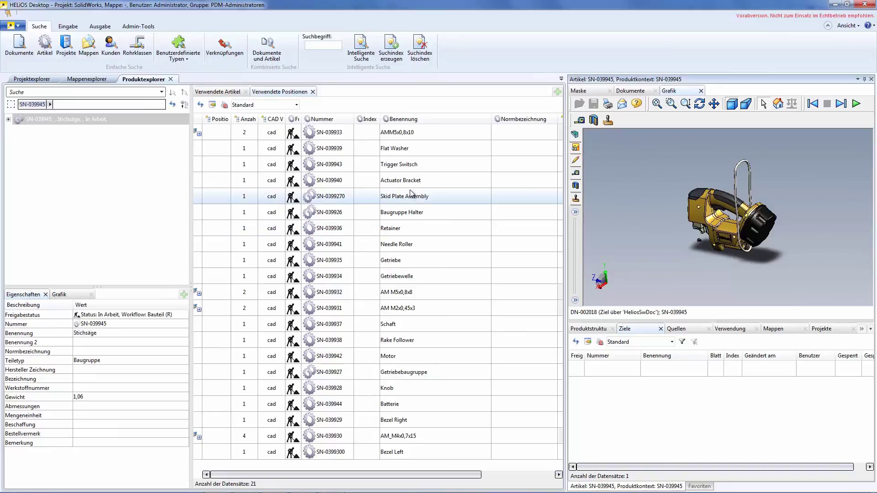
pyautogui.click(575, 300)
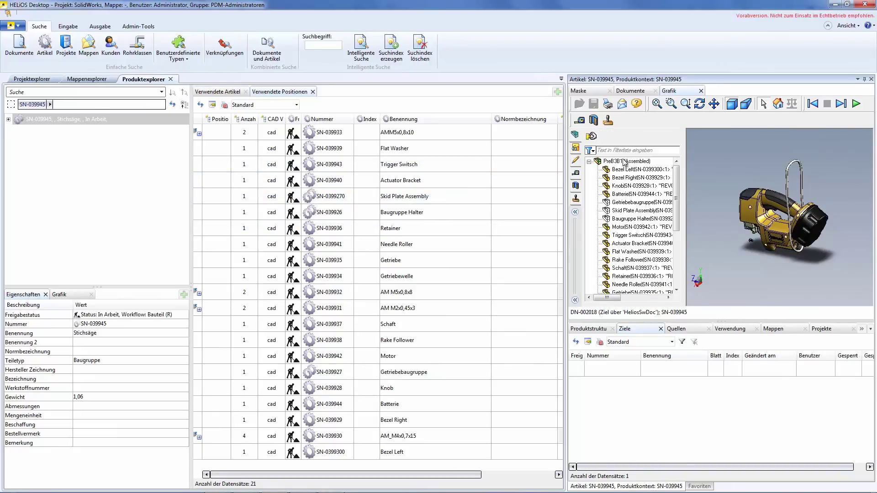
pyautogui.click(652, 182)
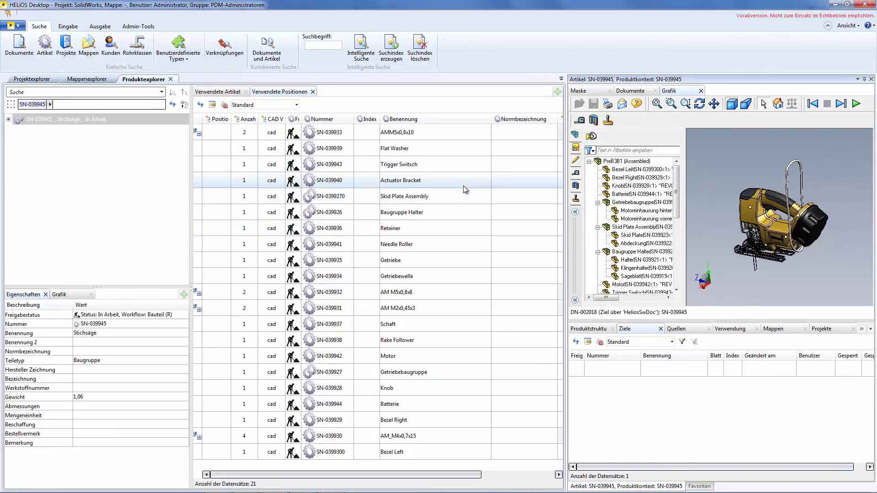
pyautogui.click(575, 300)
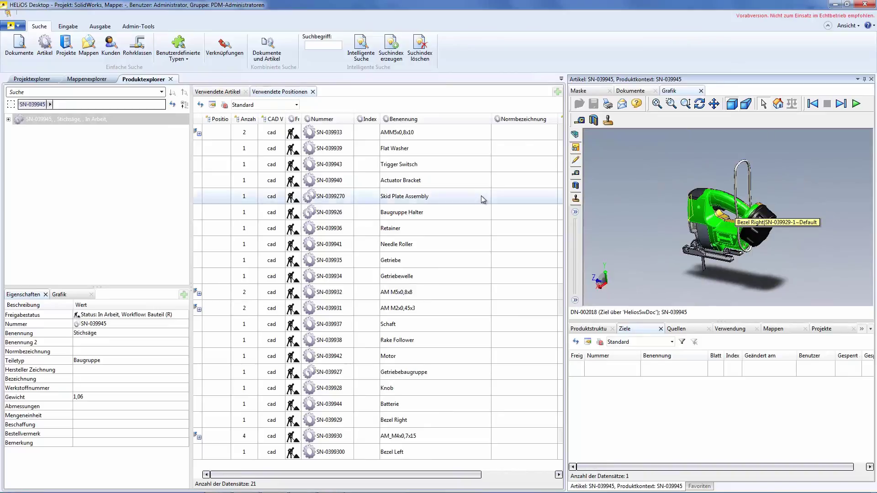
pyautogui.click(28, 120)
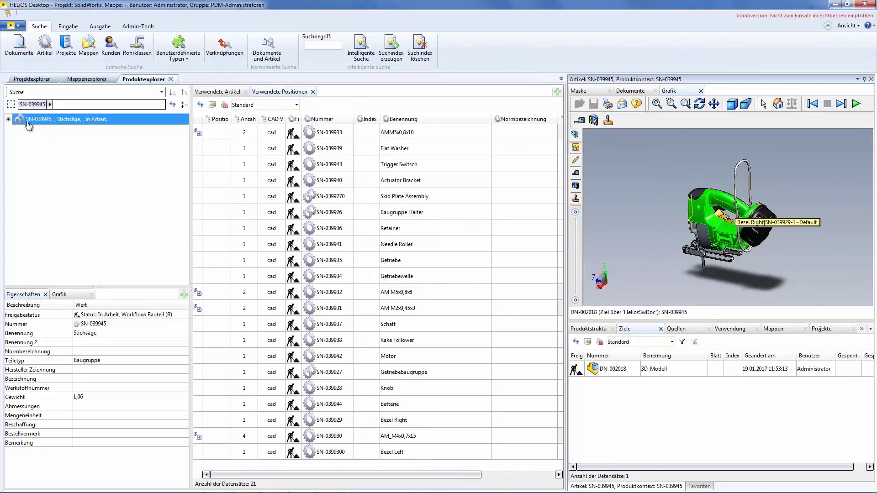